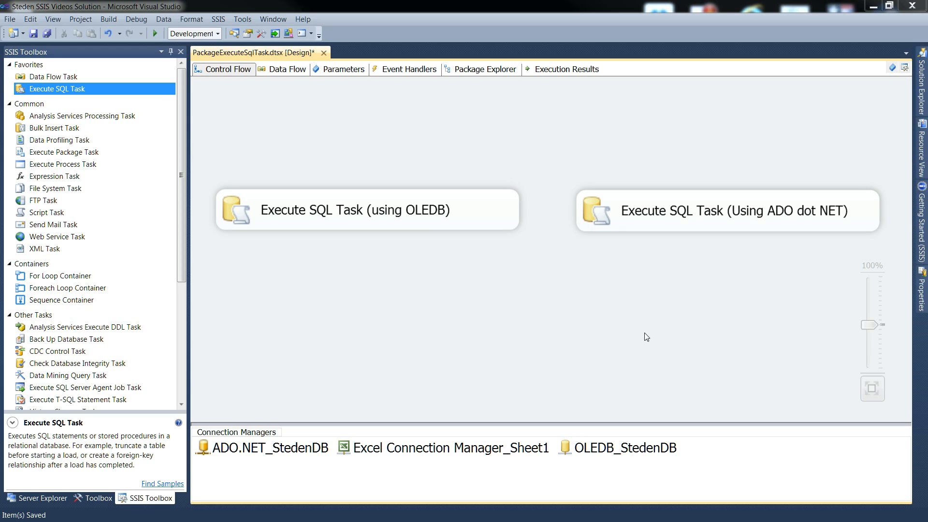
# Review the package variables vInputNumber, vInputString, vOutputNumber and vOutputString with their data types and values, and close the variables list
pyautogui.click(892, 68)
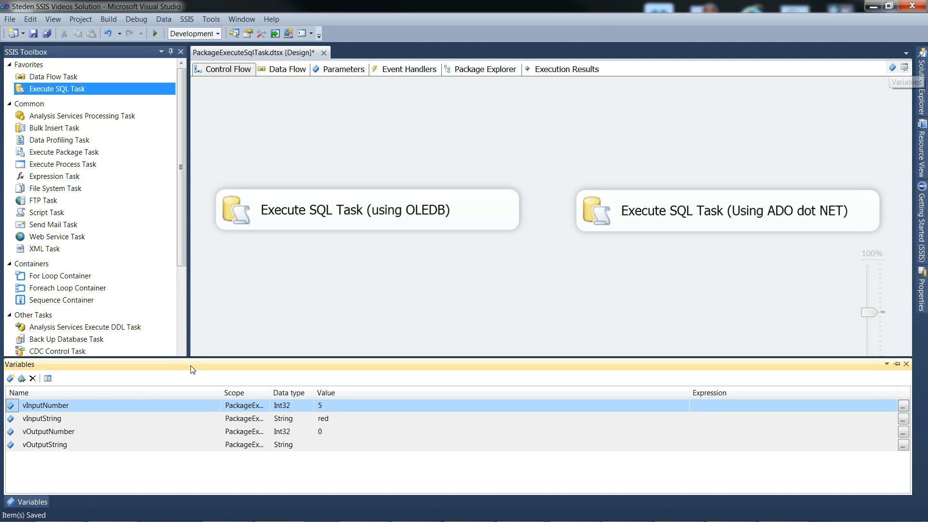
pyautogui.click(11, 418)
pyautogui.click(14, 408)
pyautogui.click(14, 419)
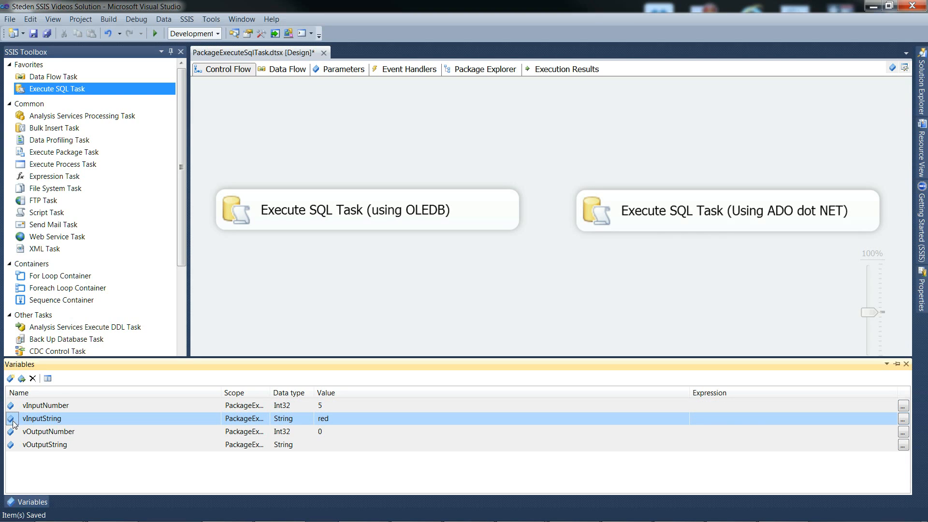
pyautogui.click(12, 432)
pyautogui.click(12, 443)
pyautogui.click(12, 433)
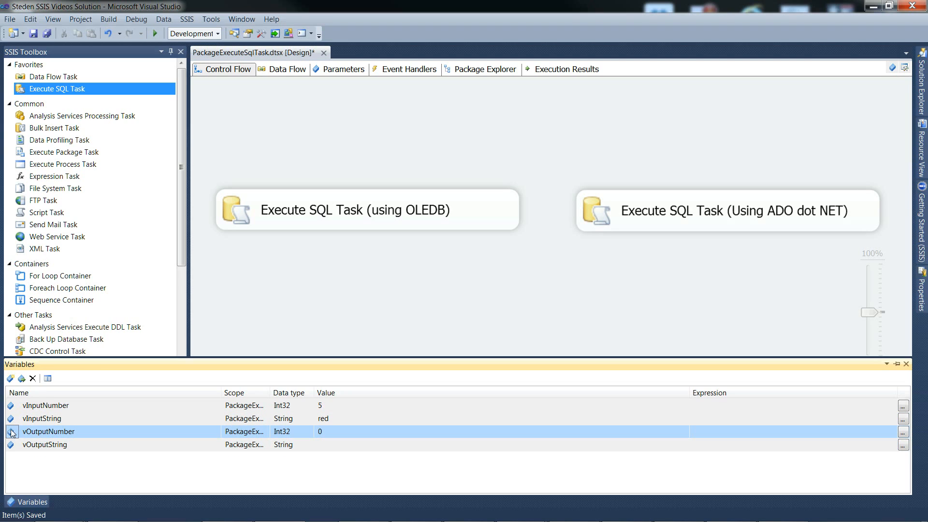
pyautogui.click(12, 445)
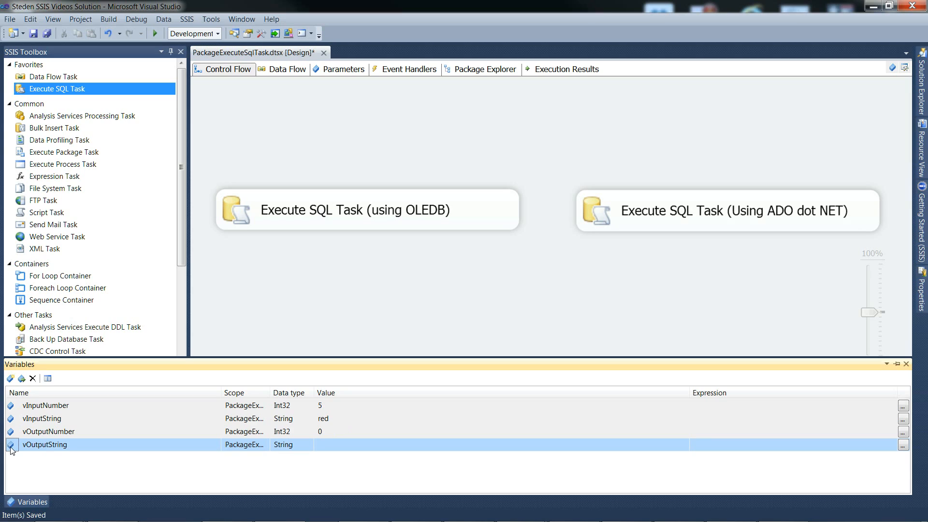
pyautogui.click(12, 408)
pyautogui.click(12, 421)
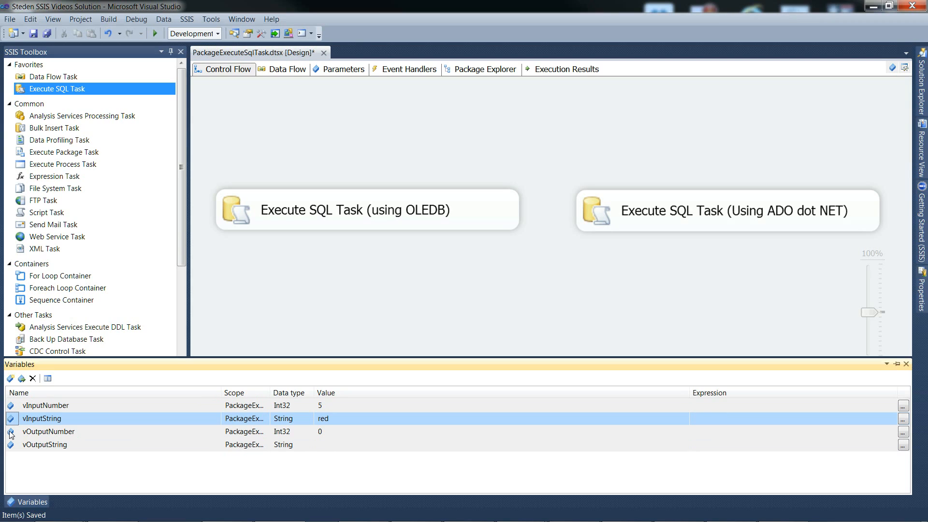
pyautogui.click(11, 434)
pyautogui.click(12, 447)
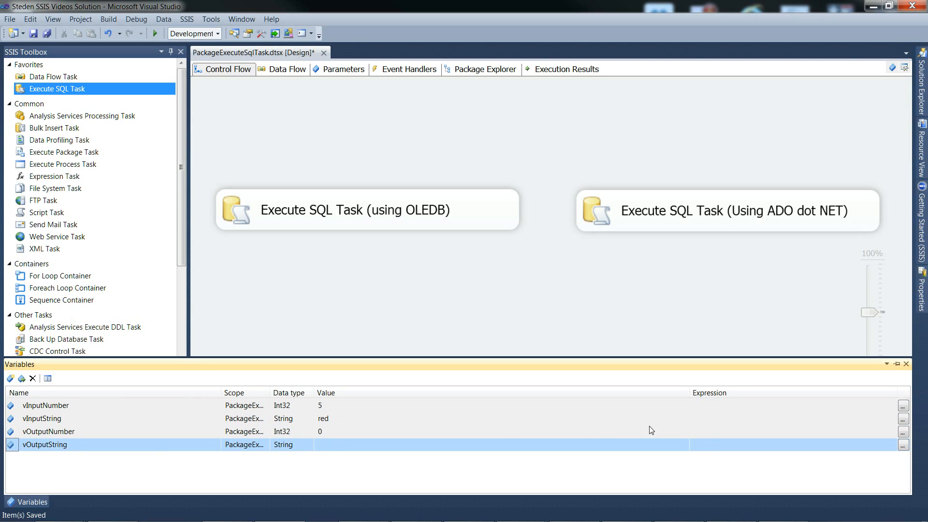
pyautogui.click(906, 364)
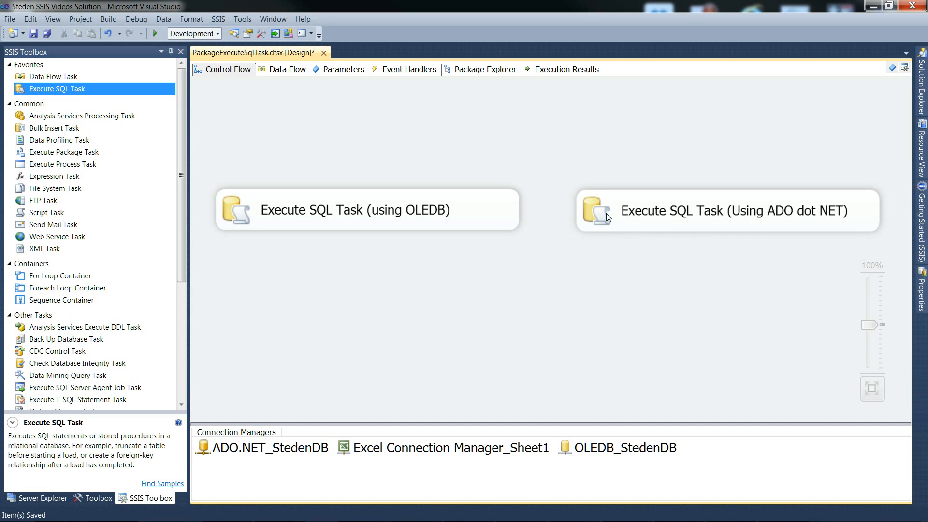
# Disable the Execute SQL Task (Using ADO dot NET) in the control flow
pyautogui.rightClick(601, 214)
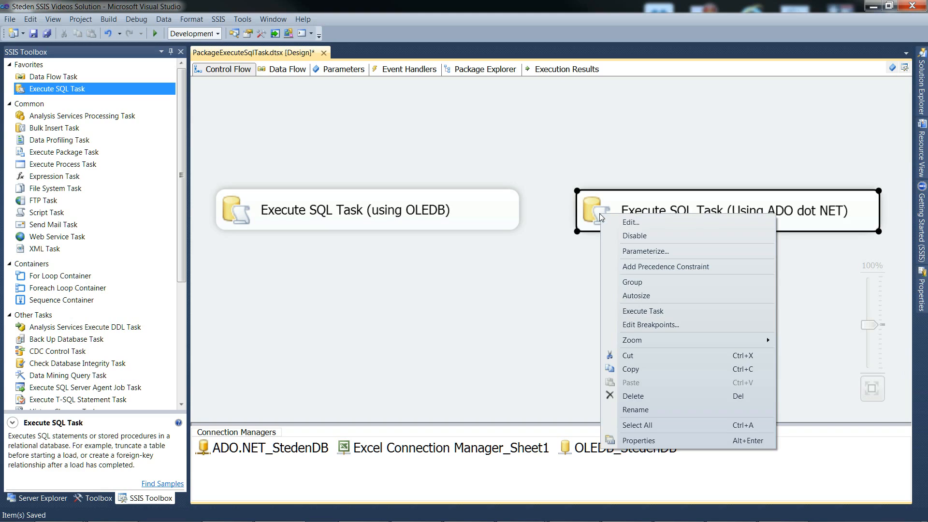
pyautogui.click(626, 237)
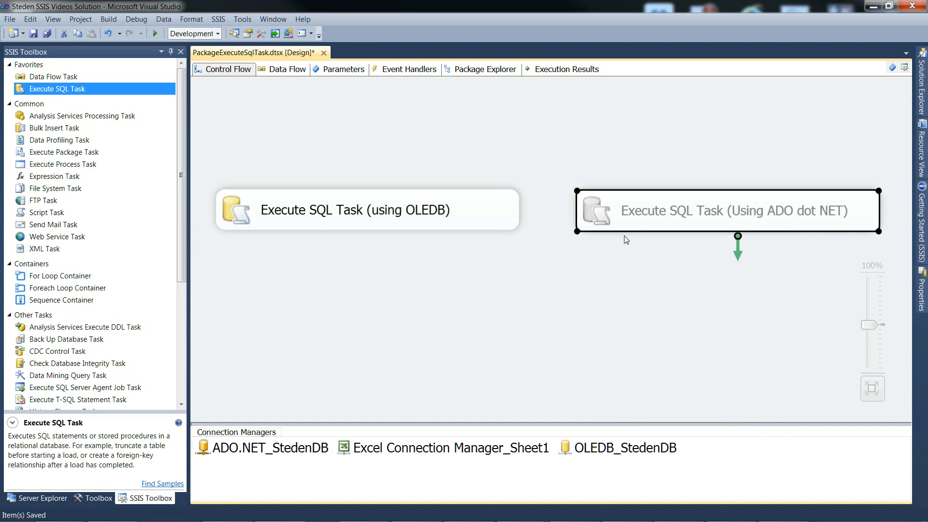
pyautogui.click(384, 302)
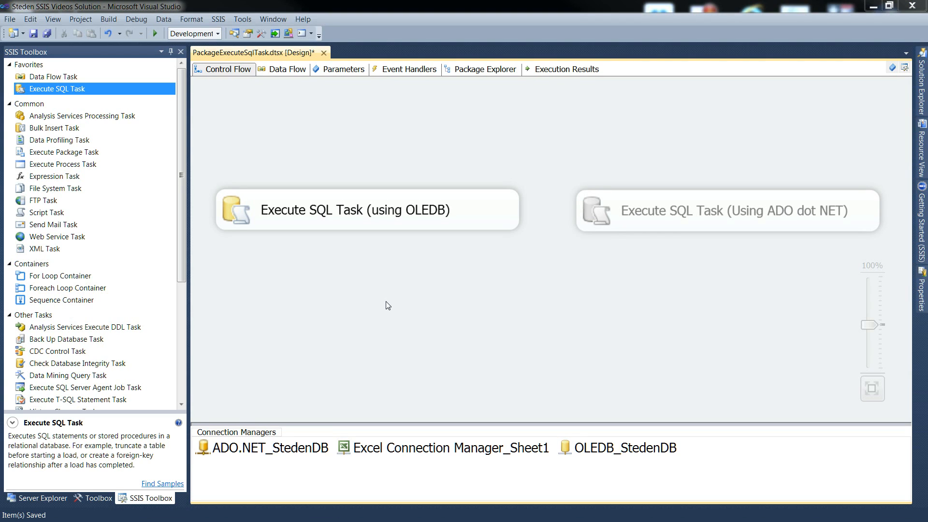
# Open the Execute SQL Task (using OLEDB) for editing, check its connection type, and display its full SQL statement
pyautogui.doubleClick(240, 208)
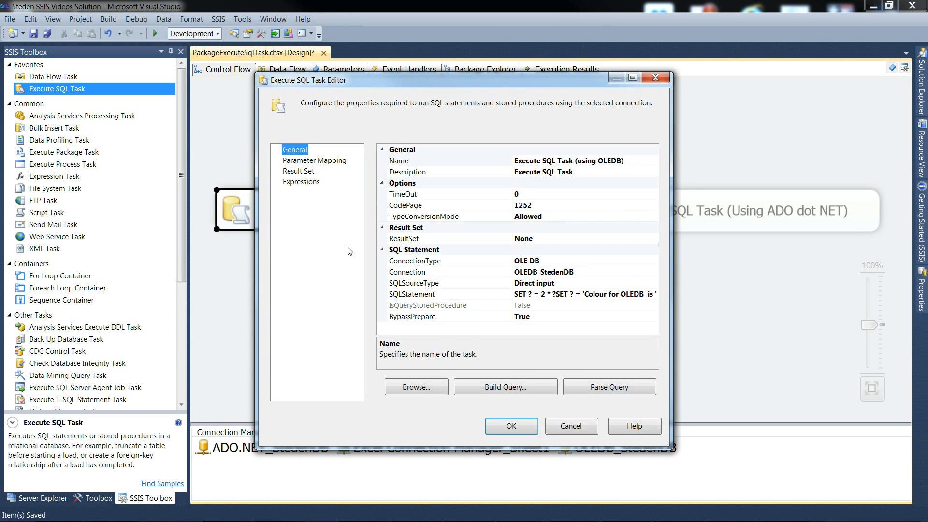
pyautogui.click(419, 262)
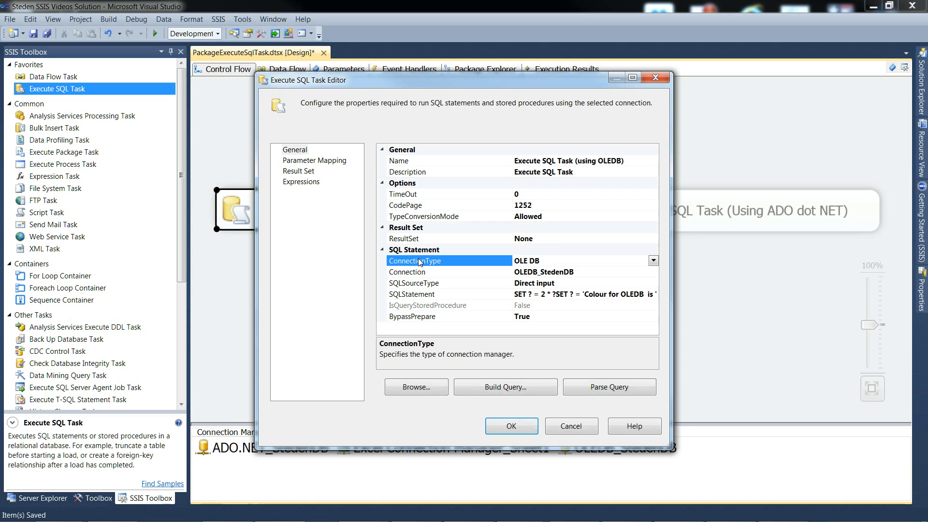
pyautogui.click(418, 295)
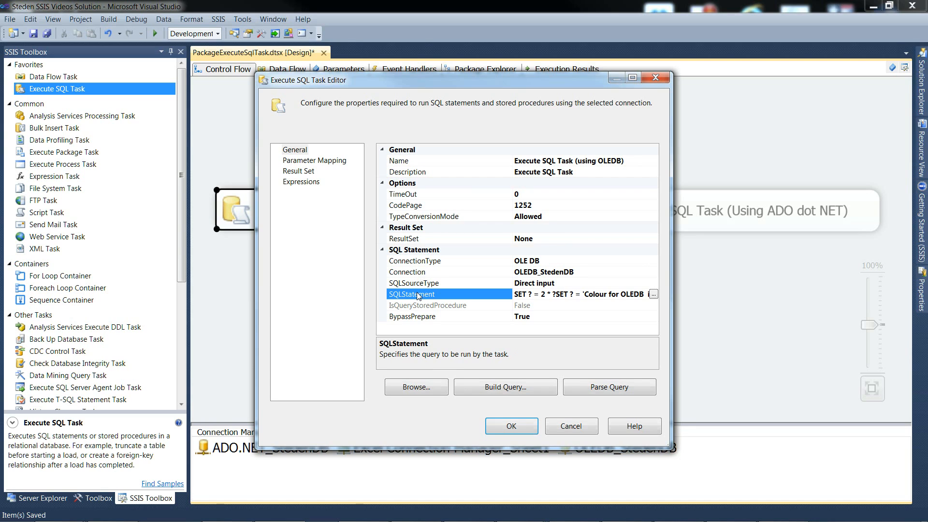
pyautogui.click(653, 294)
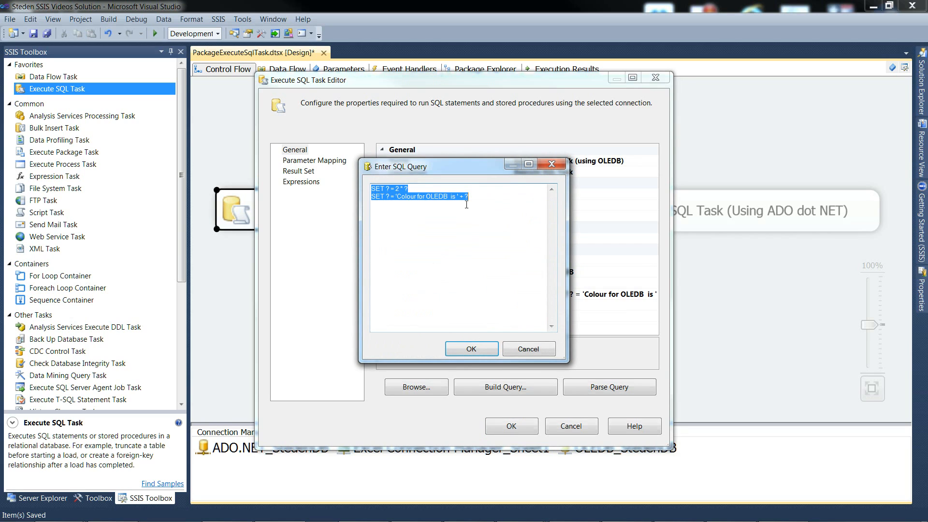
# Copy the whole SQL query of the OLEDB task and paste it into the Notepad window
pyautogui.rightClick(397, 197)
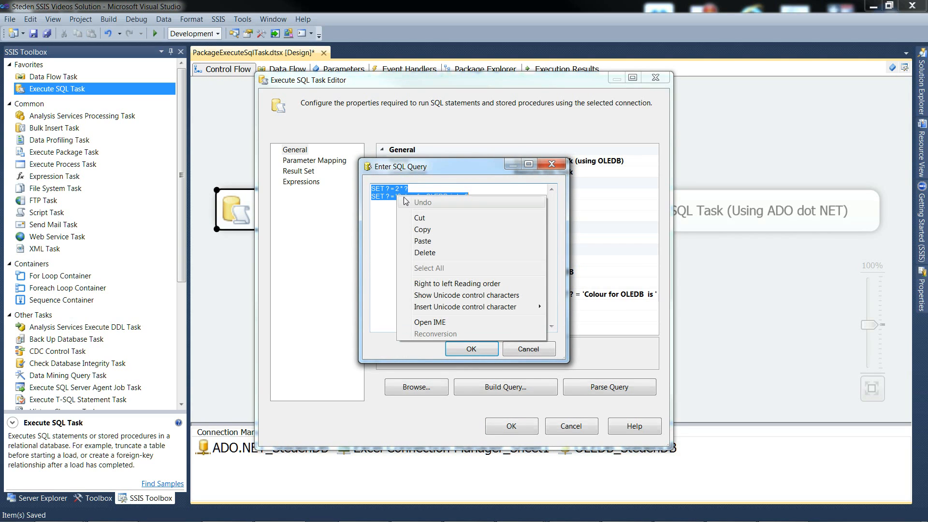
pyautogui.click(425, 230)
pyautogui.moveTo(0, 194); pyautogui.dragTo(549, 216)
pyautogui.rightClick(389, 254)
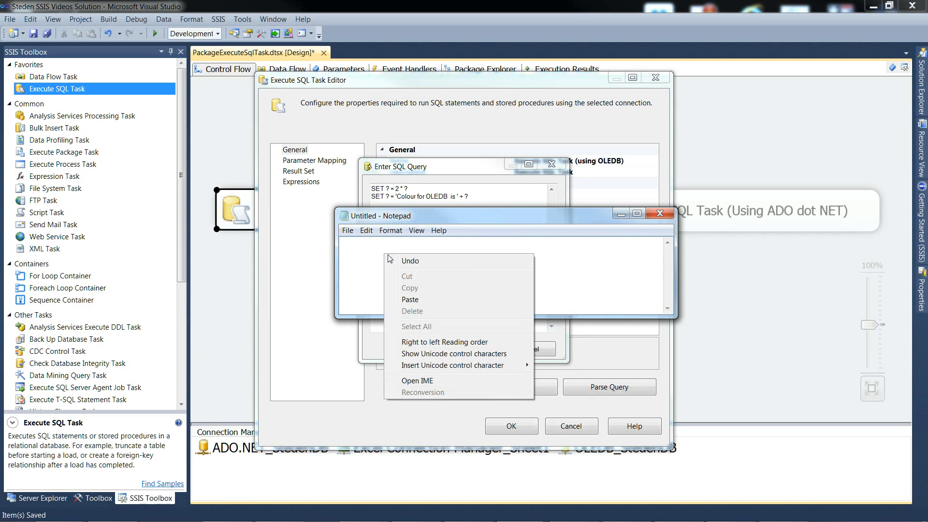
pyautogui.click(410, 300)
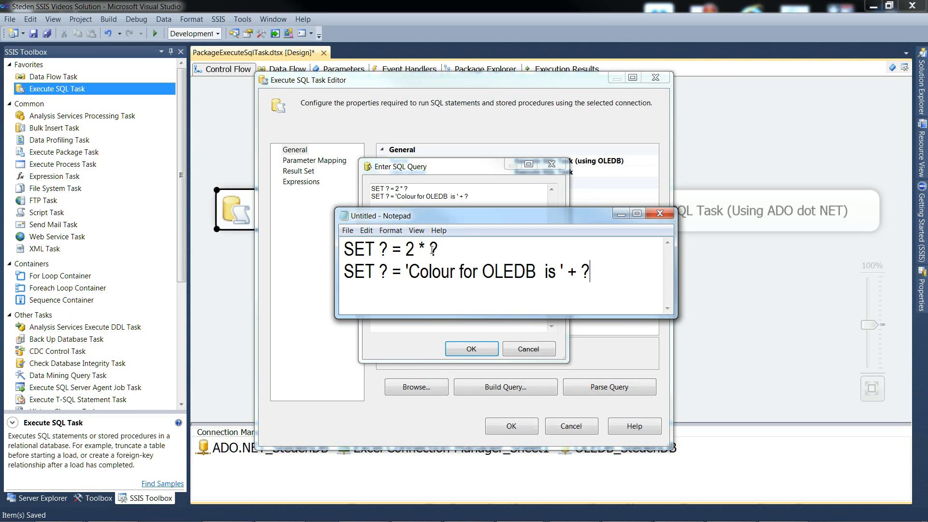
# Examine the question-mark placeholders and expressions in both SET statements in Notepad, put Notepad aside and close the query window
pyautogui.doubleClick(384, 249)
pyautogui.moveTo(405, 249); pyautogui.dragTo(442, 249)
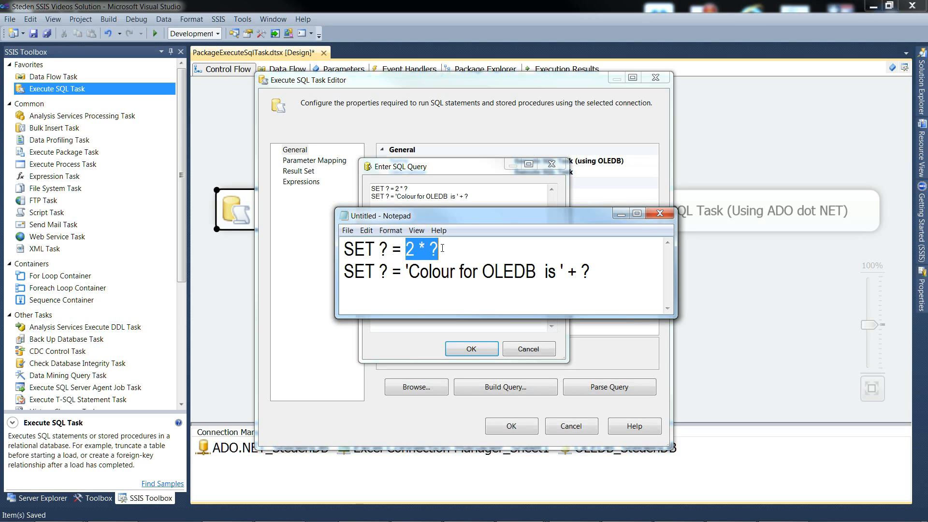
pyautogui.doubleClick(383, 272)
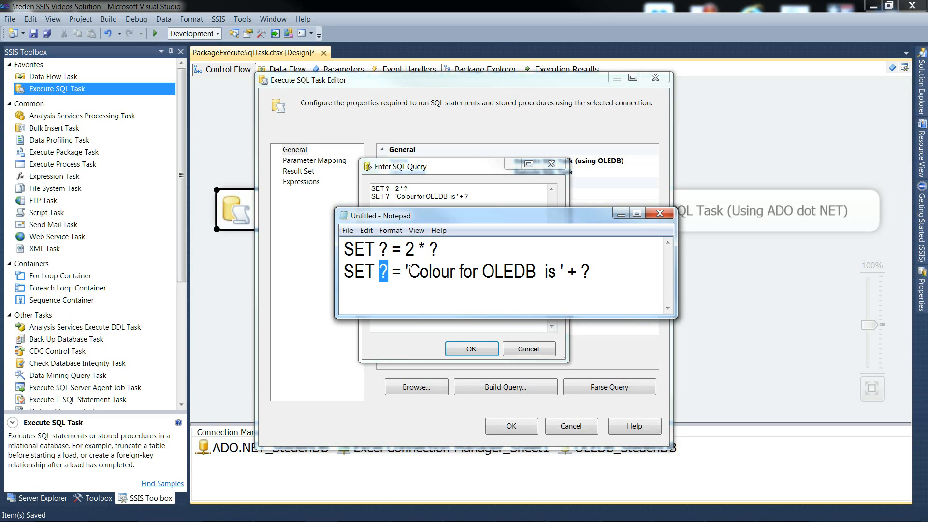
pyautogui.moveTo(409, 271); pyautogui.dragTo(561, 273)
pyautogui.doubleClick(585, 272)
pyautogui.click(604, 273)
pyautogui.moveTo(544, 218); pyautogui.dragTo(0, 191)
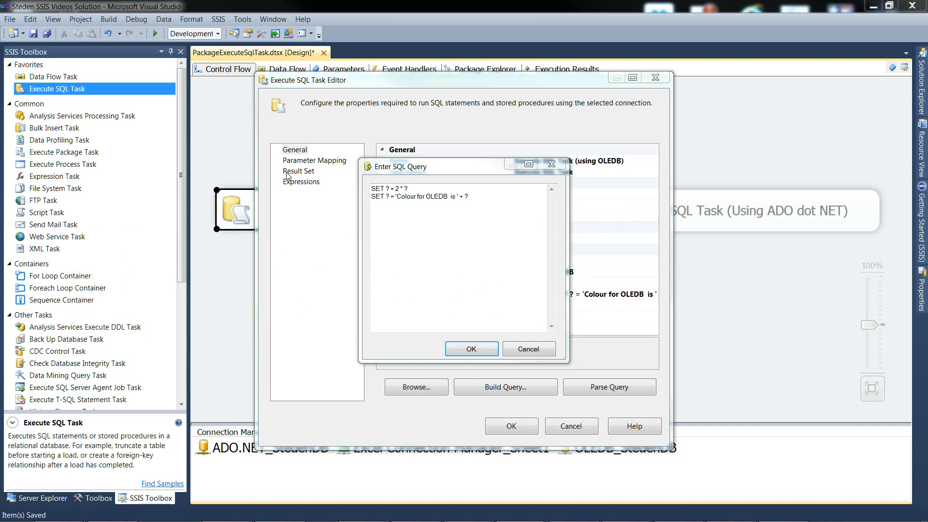
pyautogui.click(466, 349)
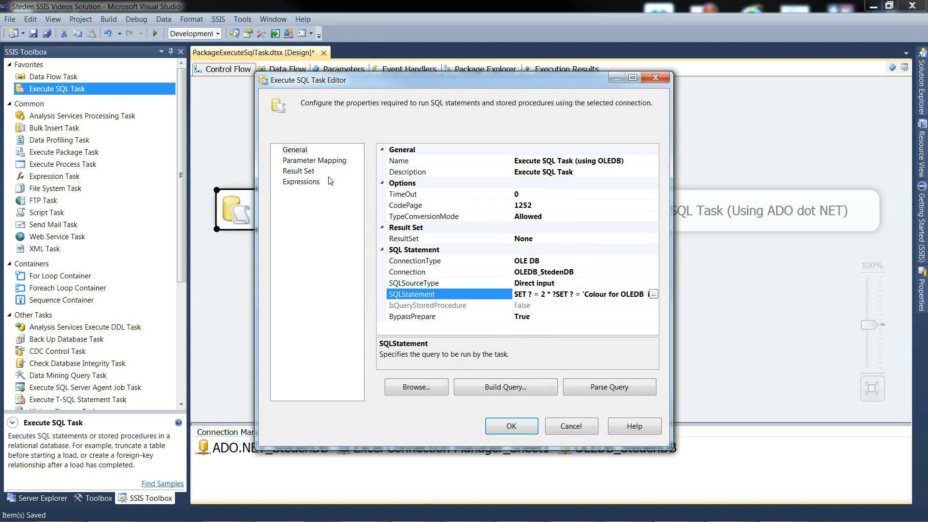
# Show the OLEDB task's parameter mappings and enlarge the dialog and its columns so every heading is fully readable
pyautogui.click(303, 161)
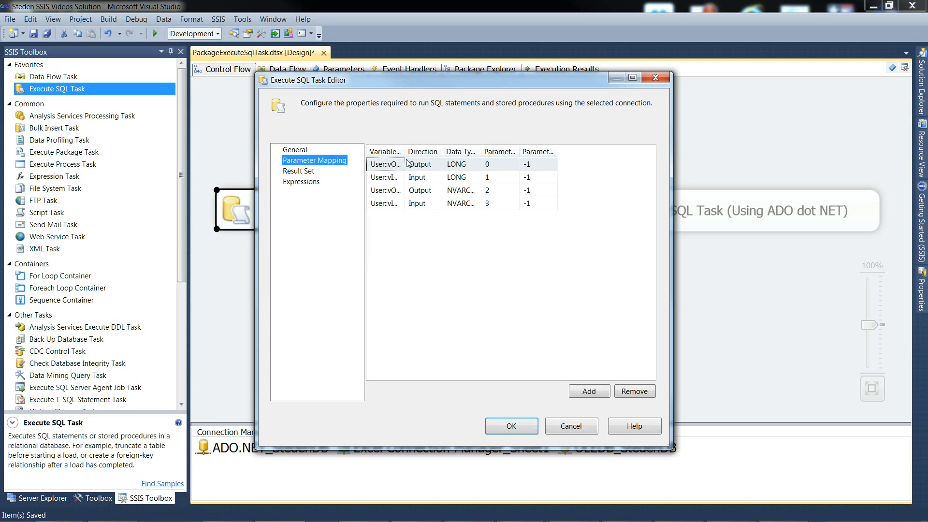
pyautogui.moveTo(405, 152); pyautogui.dragTo(527, 152)
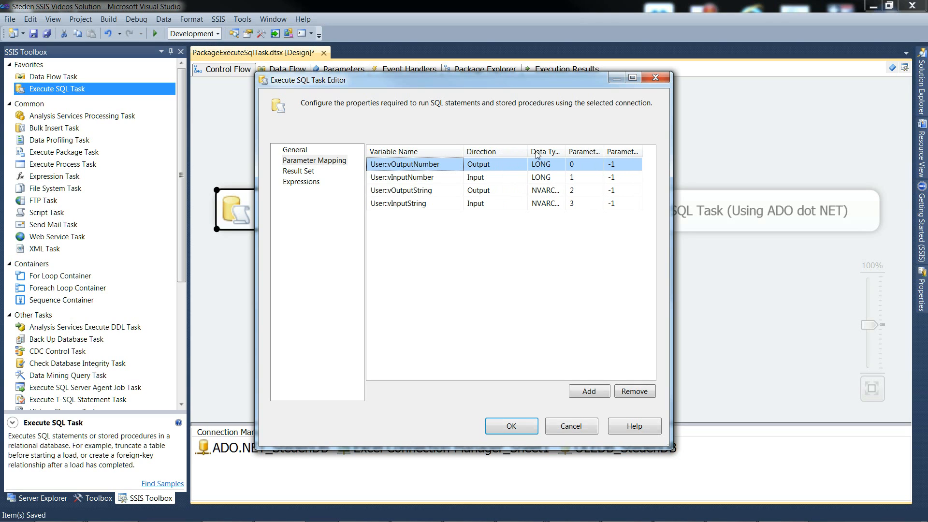
pyautogui.moveTo(672, 168); pyautogui.dragTo(801, 167)
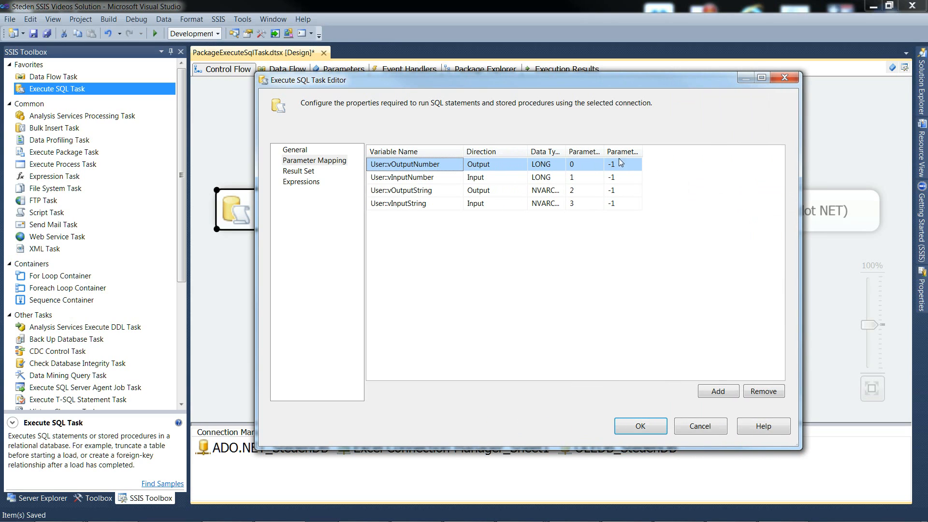
pyautogui.moveTo(566, 148); pyautogui.dragTo(737, 152)
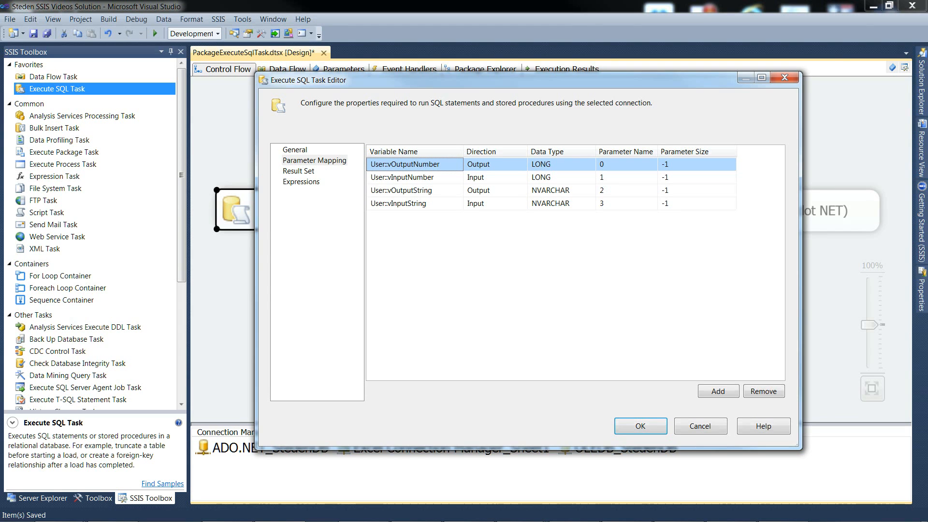
# Compare each question-mark placeholder of the SQL text in Notepad with the parameter mappings 0 to 3, and close the task editor
pyautogui.moveTo(0, 226); pyautogui.dragTo(556, 235)
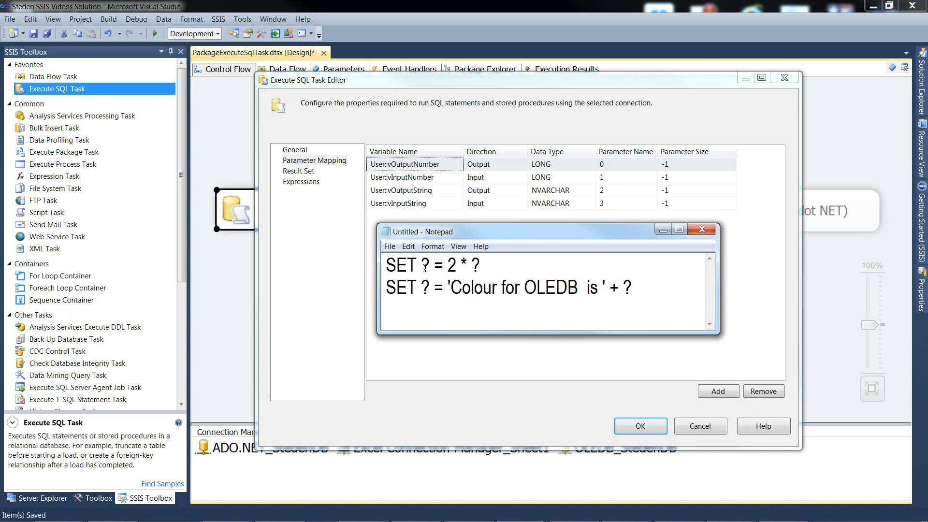
pyautogui.moveTo(425, 268); pyautogui.dragTo(430, 267)
pyautogui.moveTo(475, 266); pyautogui.dragTo(482, 266)
pyautogui.moveTo(421, 287); pyautogui.dragTo(428, 285)
pyautogui.moveTo(624, 289); pyautogui.dragTo(632, 289)
pyautogui.click(493, 290)
pyautogui.moveTo(523, 234); pyautogui.dragTo(0, 221)
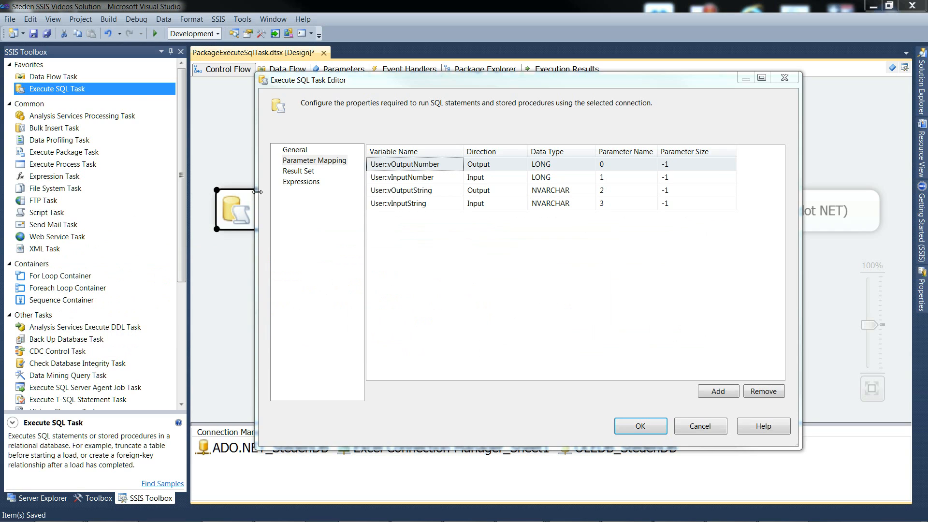
pyautogui.click(629, 427)
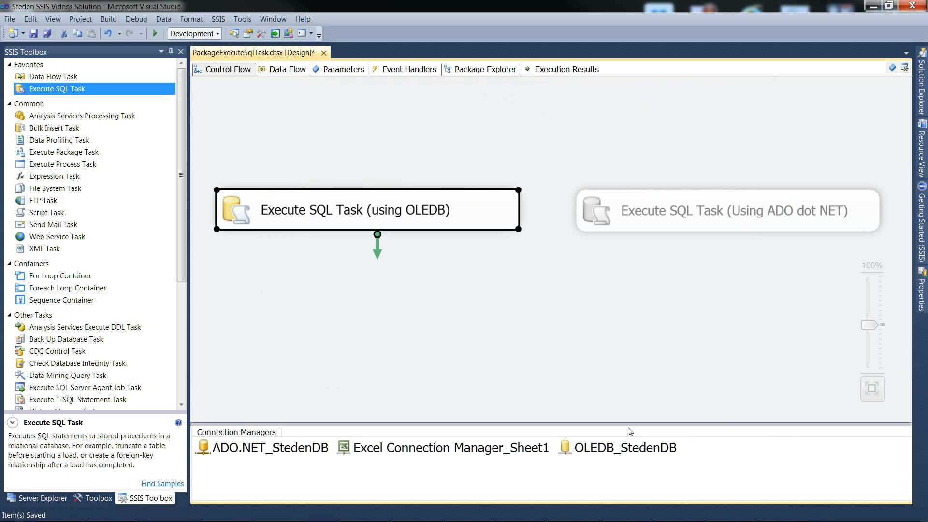
# Save the package and enable a breakpoint for the OnPostExecute event on the Execute SQL Task (using OLEDB)
pyautogui.hotkey('ctrl', 's')
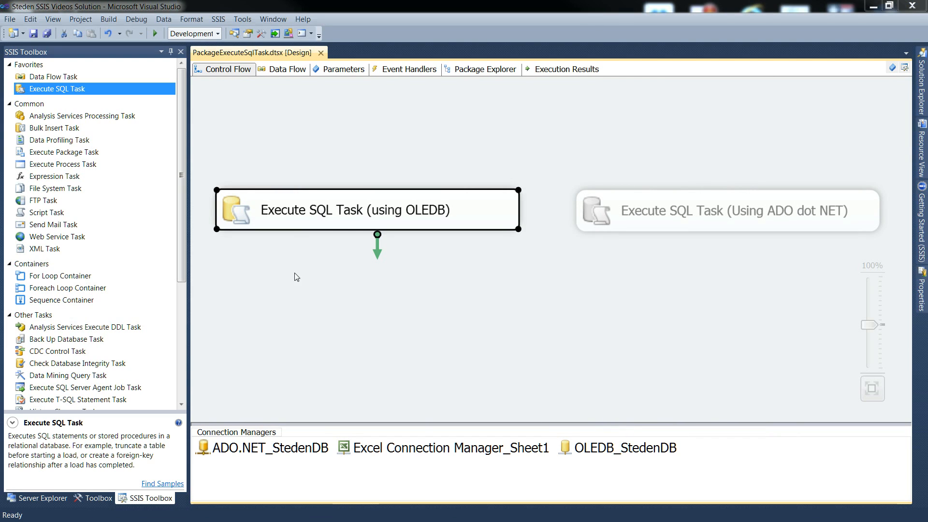
pyautogui.rightClick(239, 215)
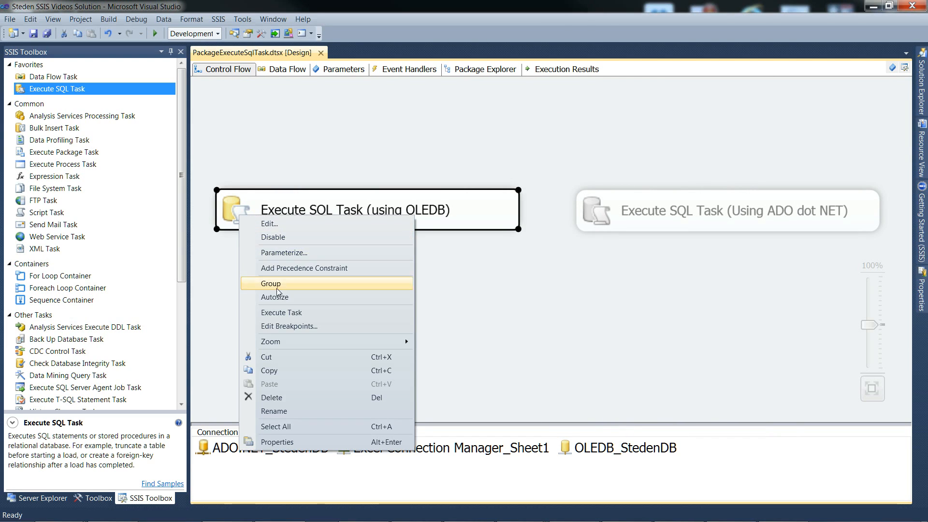
pyautogui.click(281, 326)
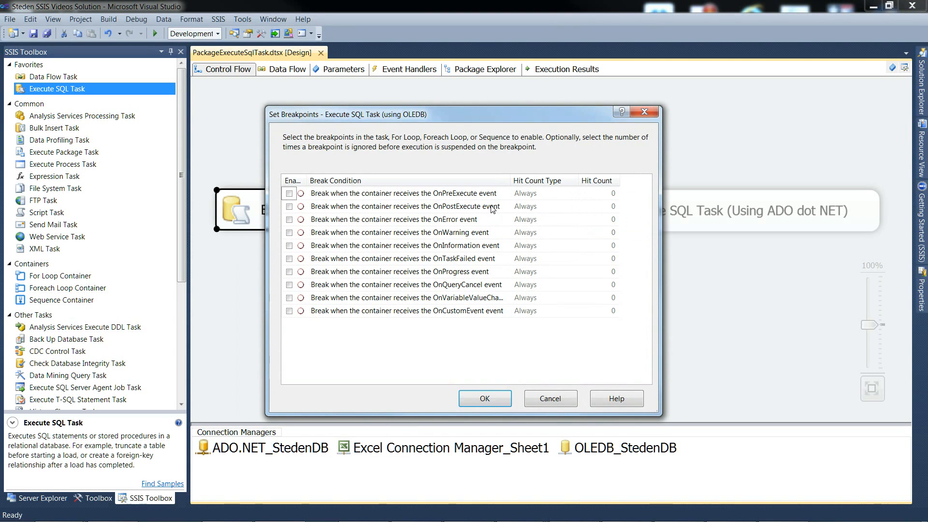
pyautogui.click(289, 207)
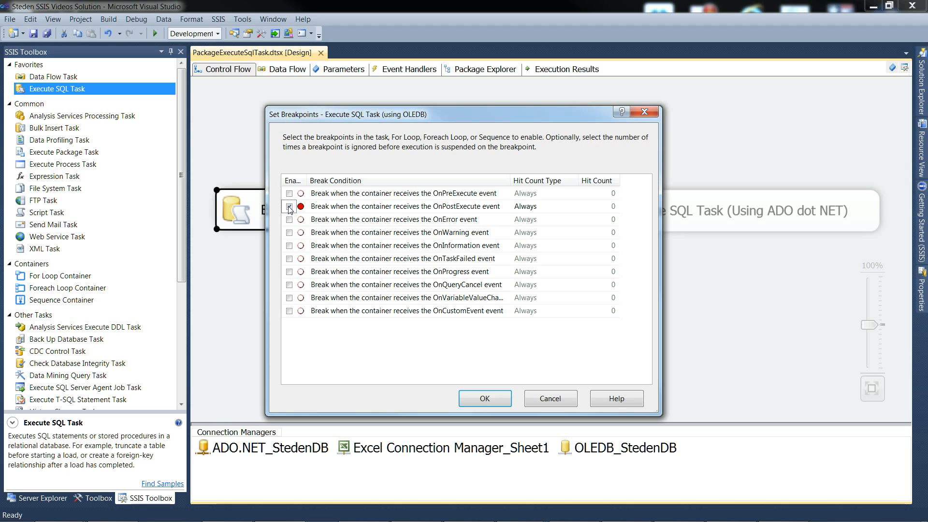
pyautogui.click(473, 396)
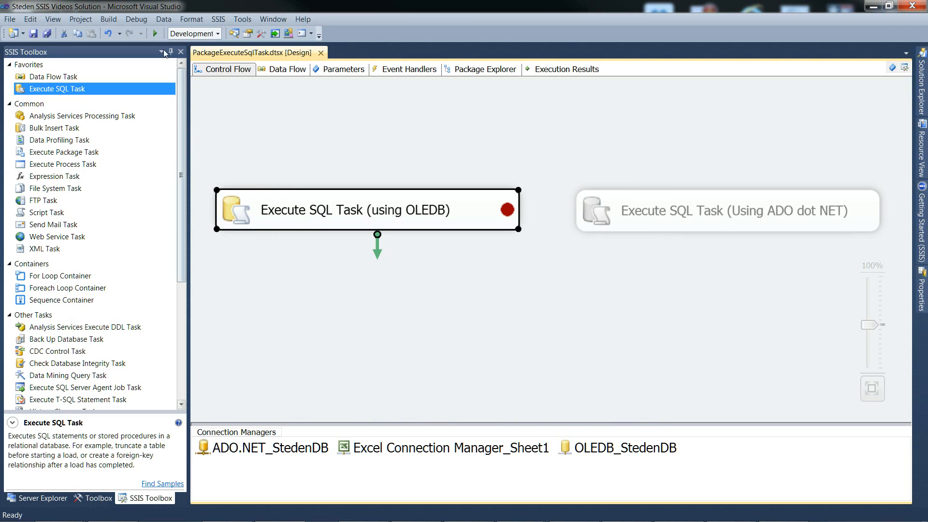
# Start debugging the package and display its variables while execution is paused at the breakpoint
pyautogui.click(155, 34)
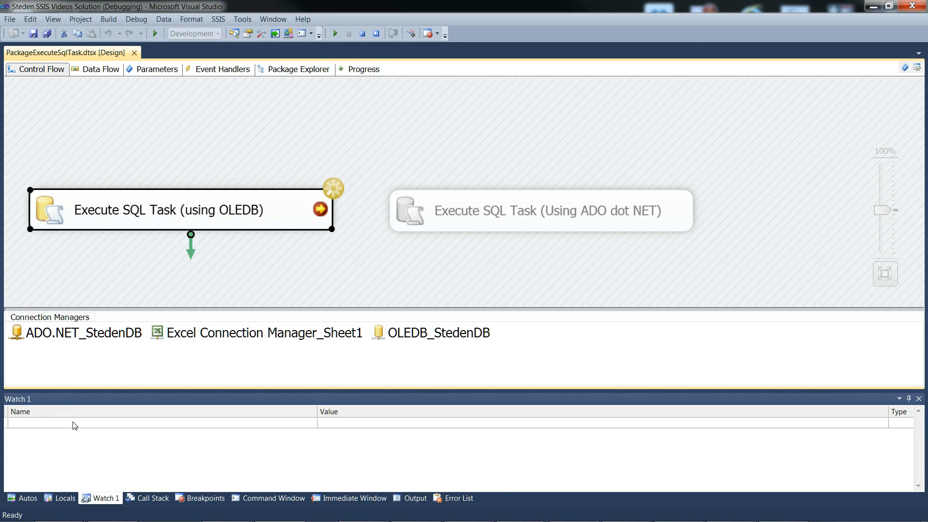
pyautogui.click(905, 68)
pyautogui.click(530, 137)
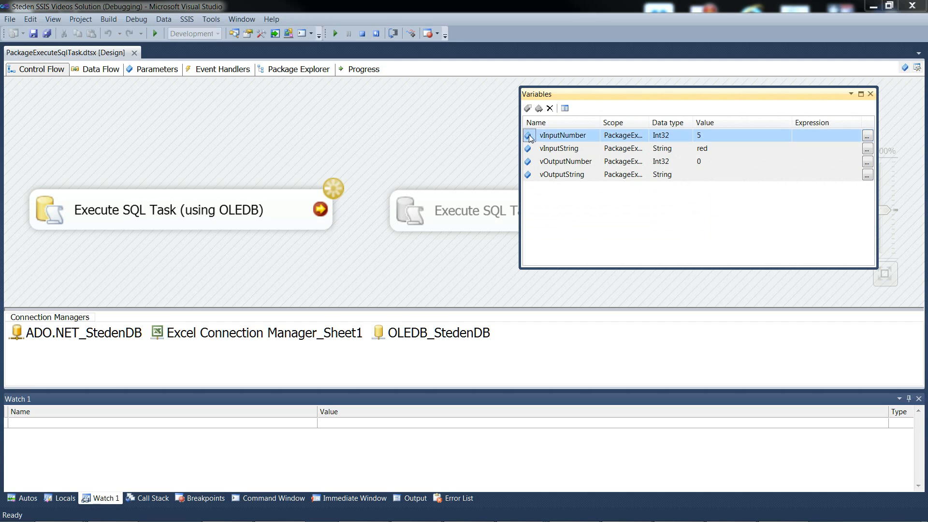
# Add all four package variables to the Watch 1 window and check the runtime value of each one
pyautogui.keyDown('shift'); pyautogui.click(528, 179); pyautogui.keyUp('shift')
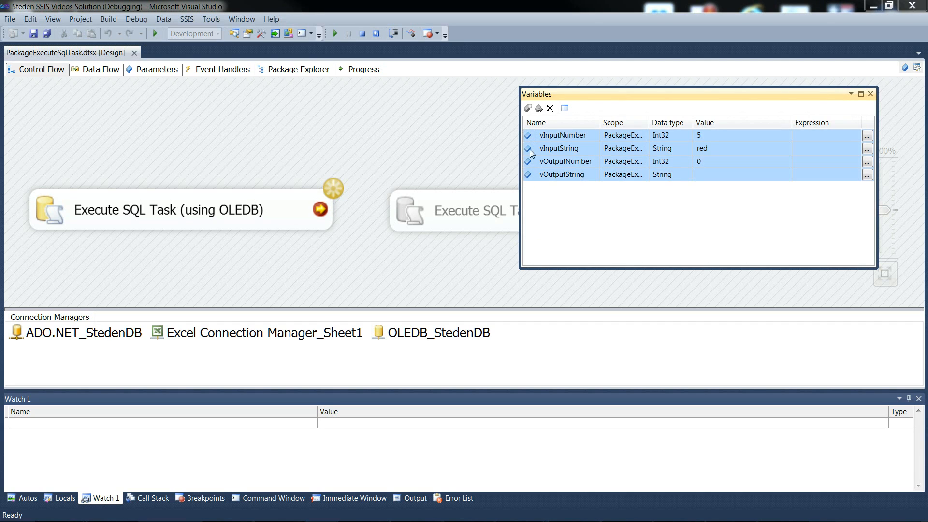
pyautogui.moveTo(530, 153); pyautogui.dragTo(50, 426)
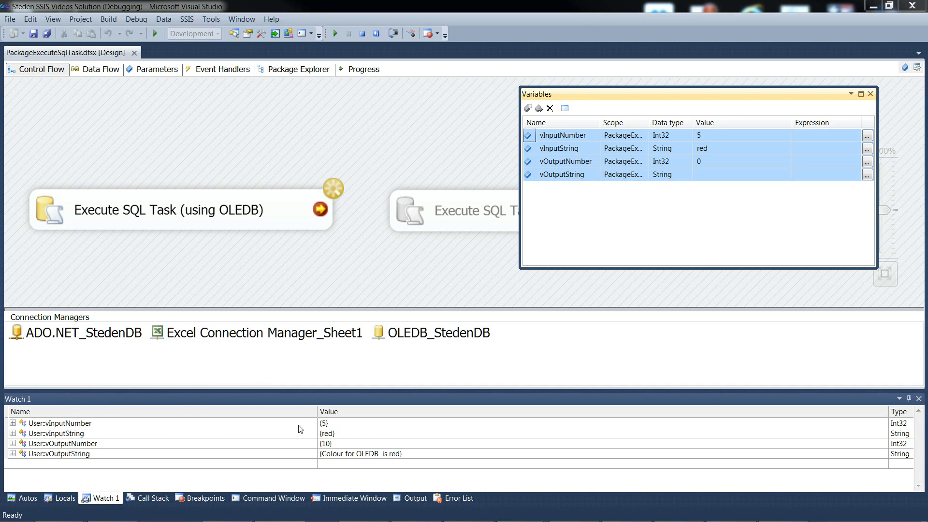
pyautogui.click(334, 425)
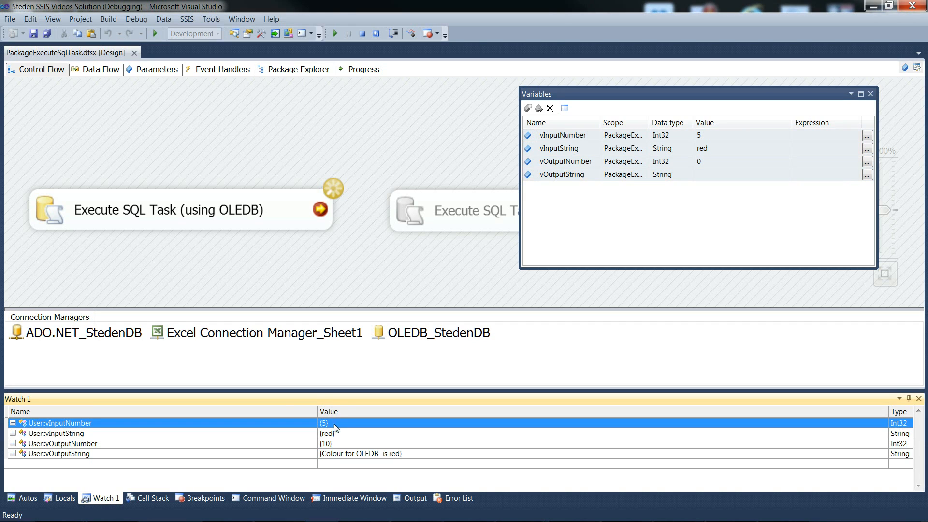
pyautogui.click(343, 445)
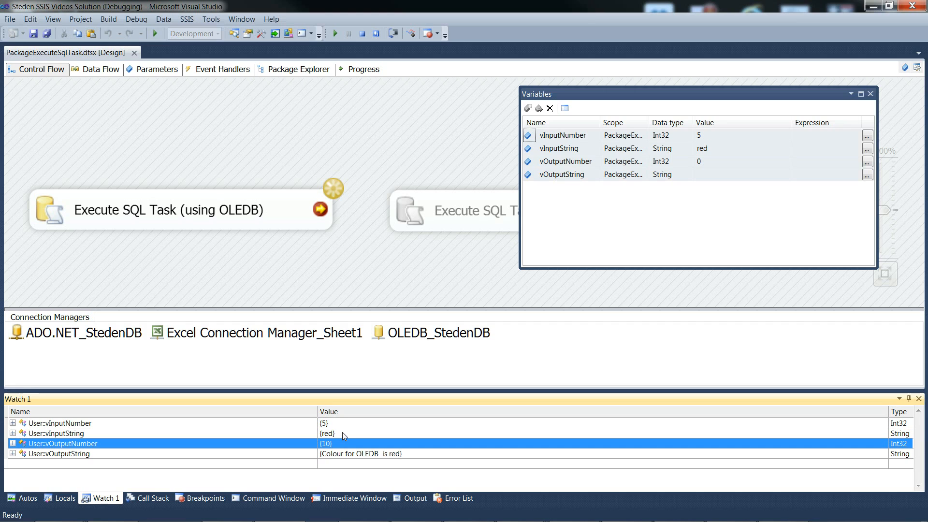
pyautogui.click(342, 433)
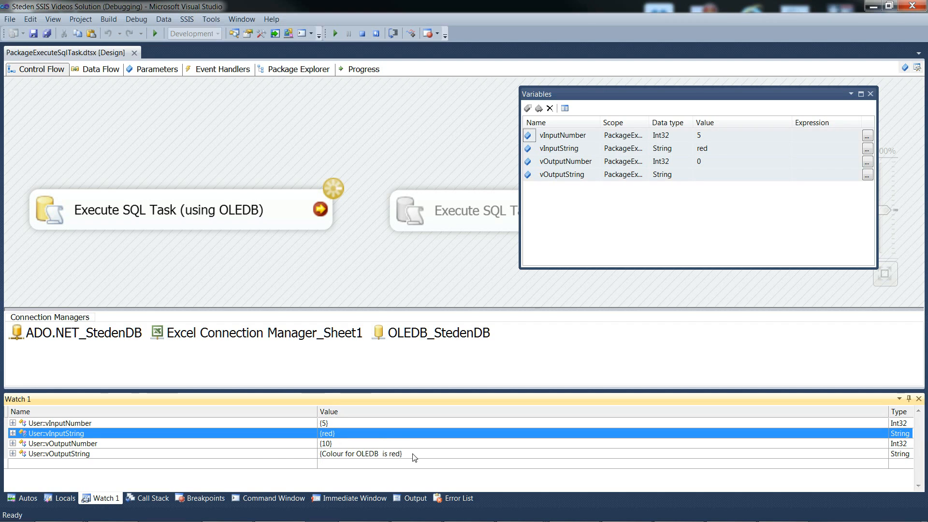
pyautogui.click(454, 455)
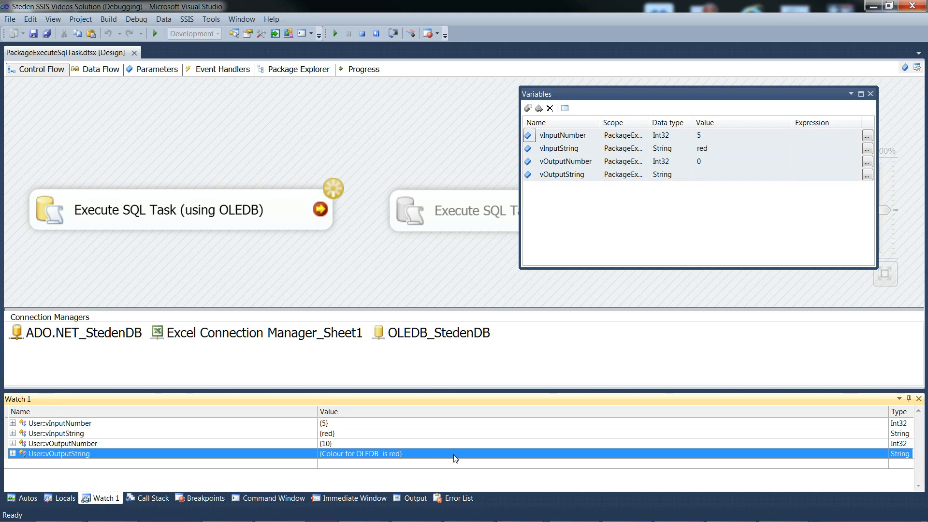
# Finish the debugging run and clear the OnPostExecute breakpoint from the Execute SQL Task (using OLEDB)
pyautogui.click(336, 34)
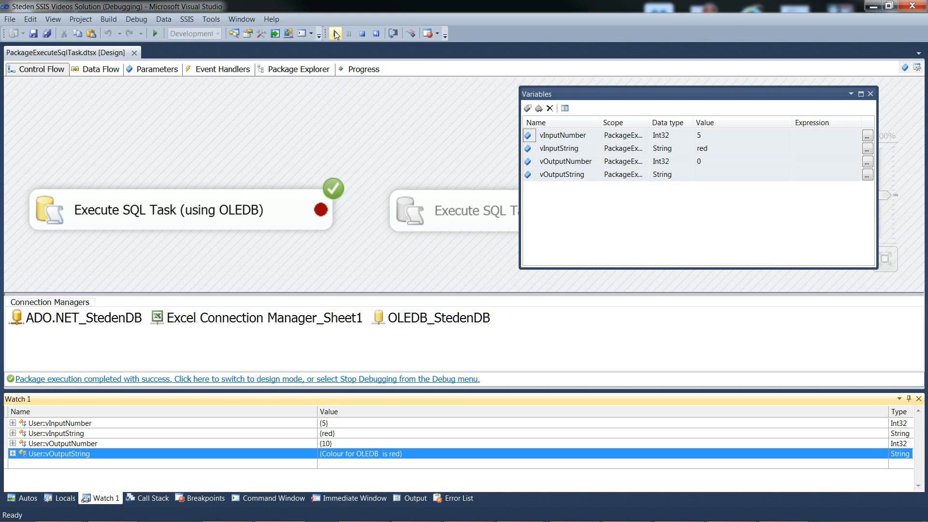
pyautogui.click(361, 36)
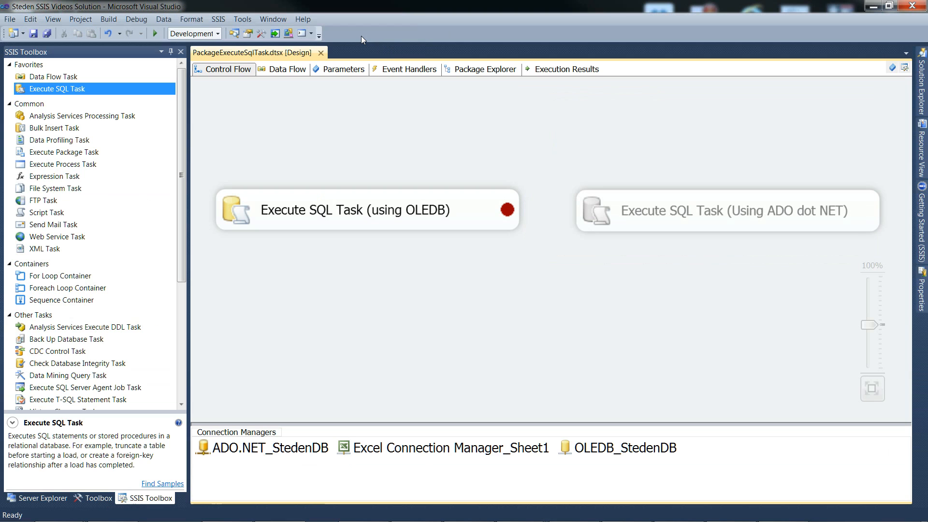
pyautogui.rightClick(290, 214)
pyautogui.click(338, 324)
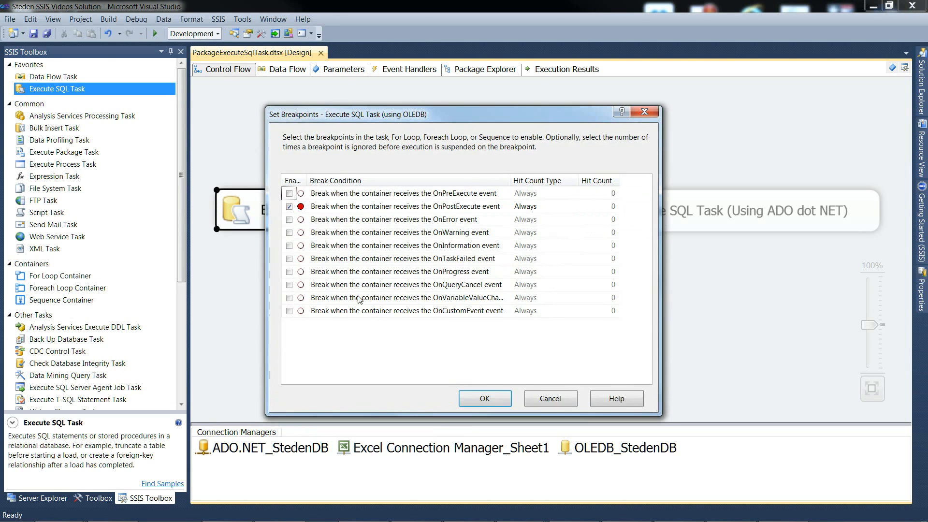
pyautogui.click(476, 398)
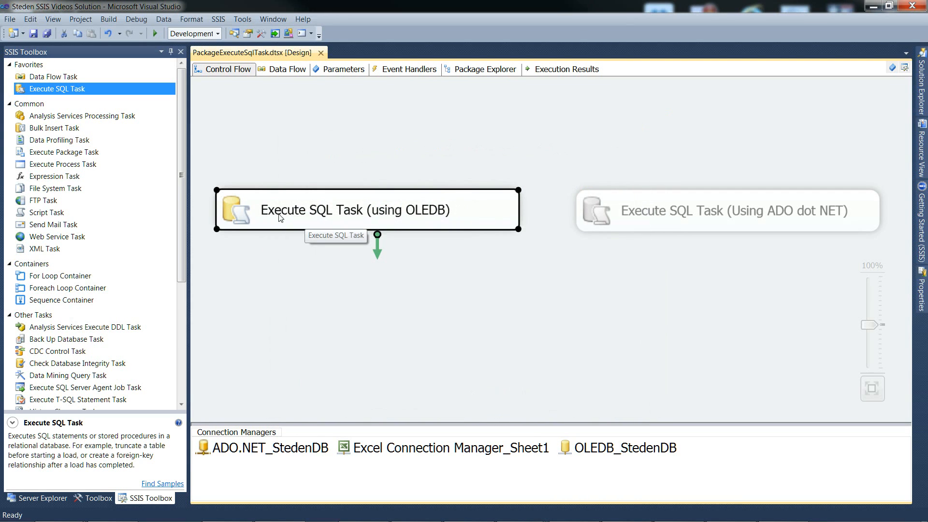
# Disable the Execute SQL Task (using OLEDB) and enable the Execute SQL Task (Using ADO dot NET)
pyautogui.rightClick(256, 213)
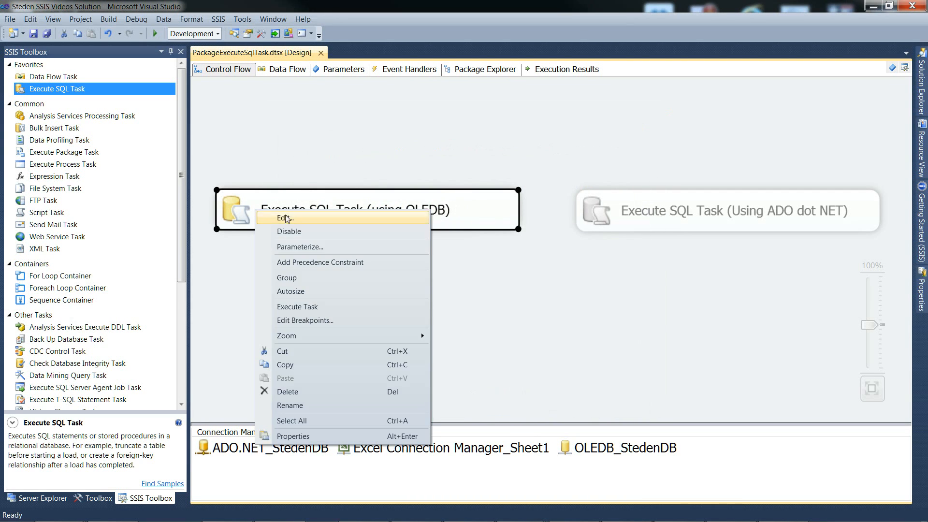
pyautogui.click(289, 232)
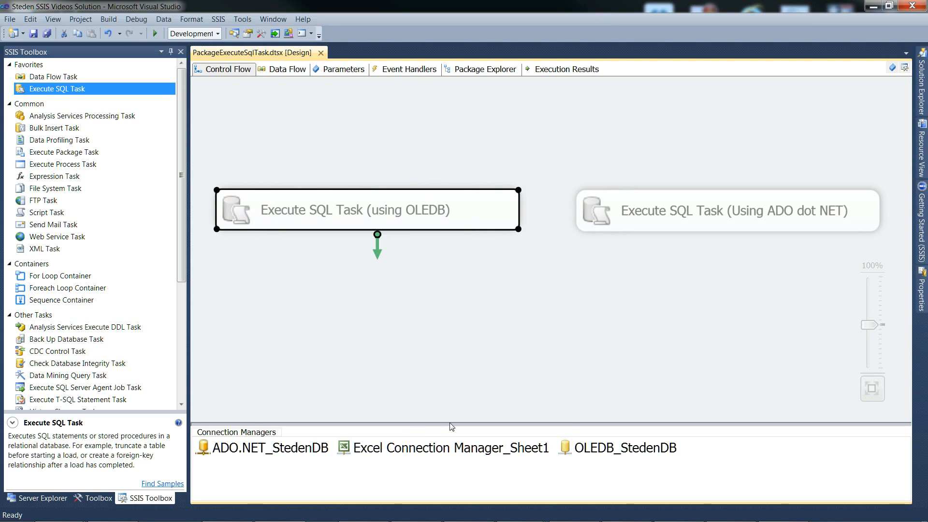
pyautogui.click(627, 225)
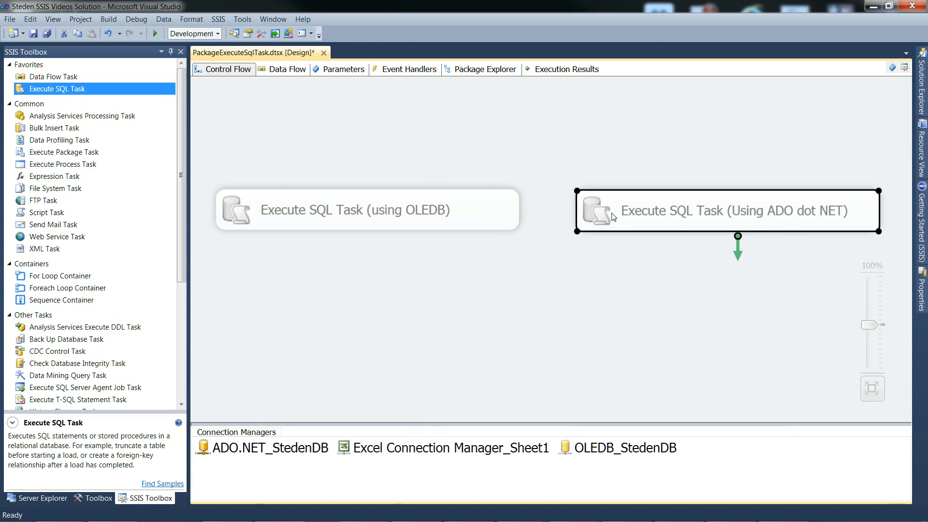
pyautogui.rightClick(613, 216)
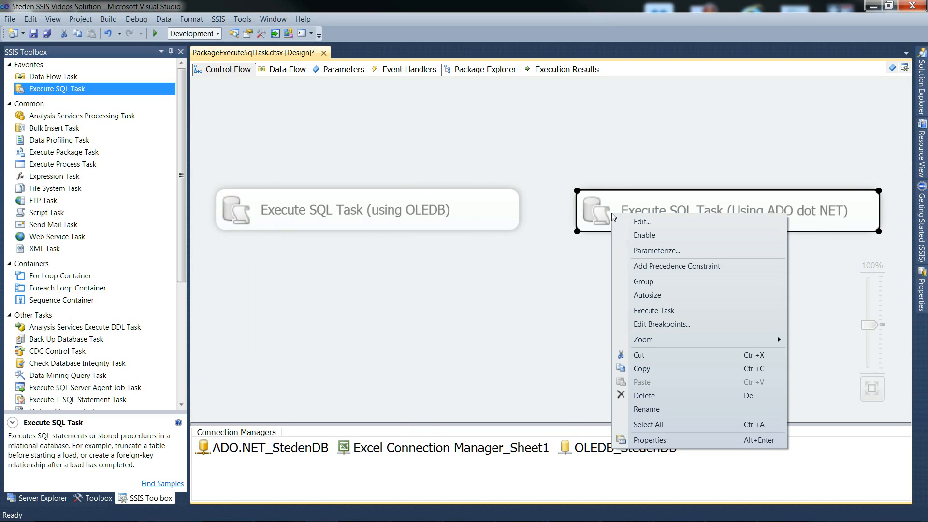
pyautogui.click(653, 237)
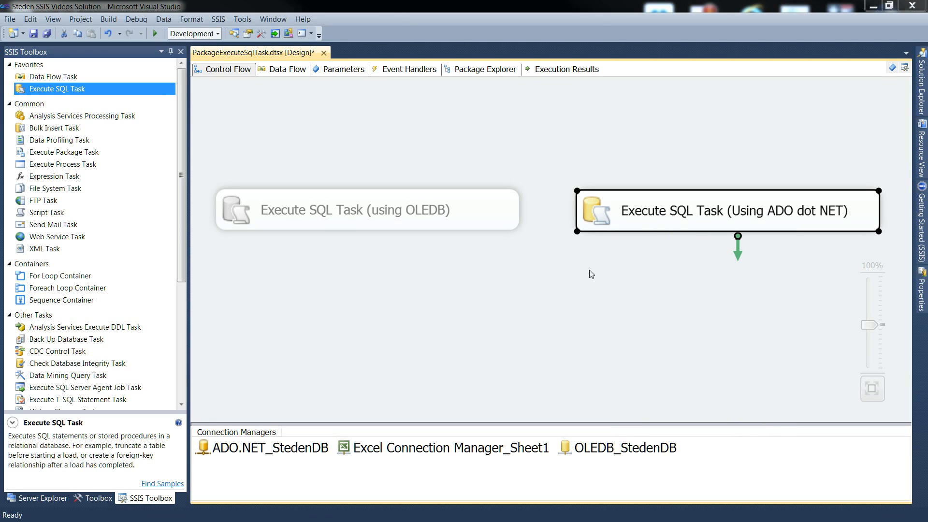
# Open the Execute SQL Task (Using ADO dot NET) for editing and review its connection type and full SQL statement
pyautogui.doubleClick(595, 207)
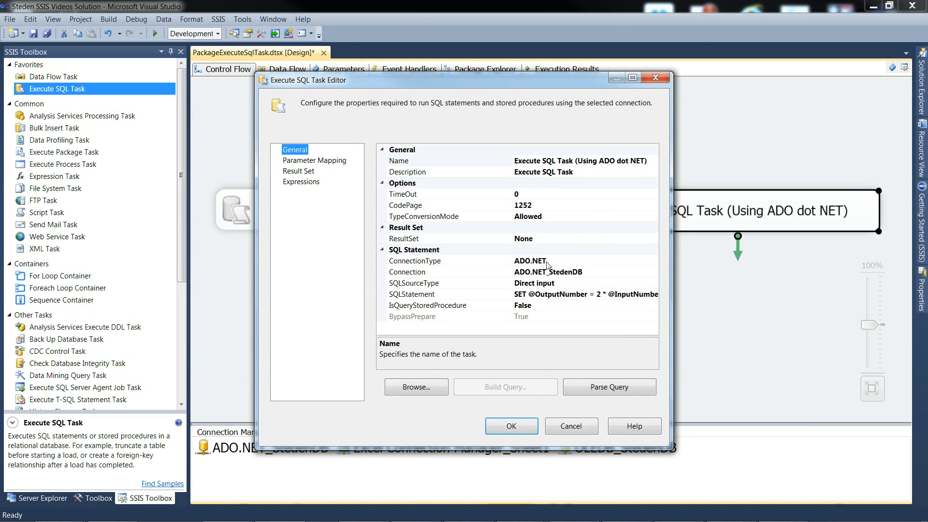
pyautogui.click(491, 264)
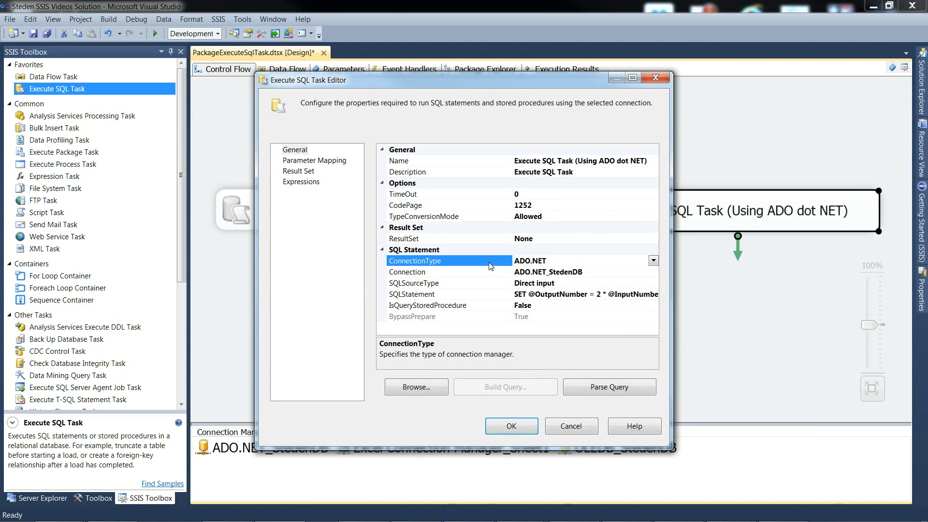
pyautogui.click(484, 297)
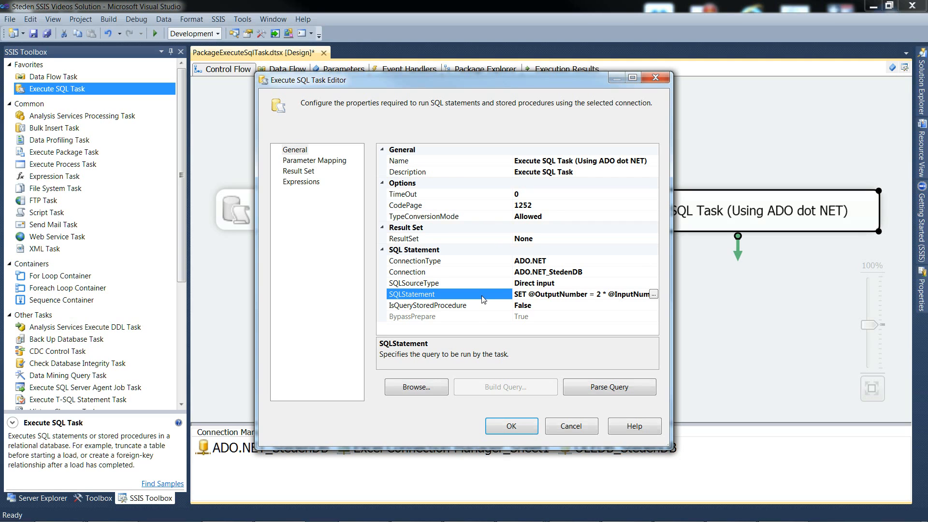
pyautogui.click(654, 294)
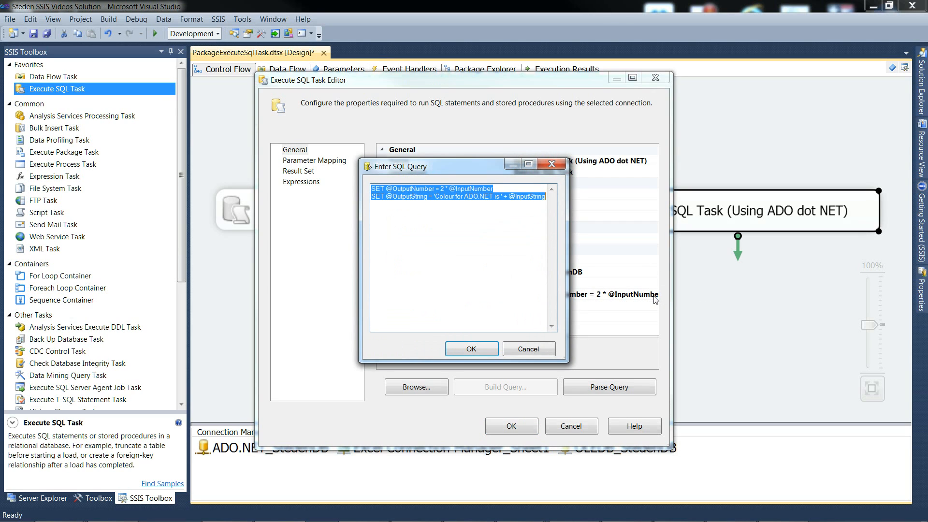
# Copy the ADO.NET task's two SET statements into Notepad and widen its window so each statement fits on one line
pyautogui.rightClick(419, 196)
pyautogui.click(443, 228)
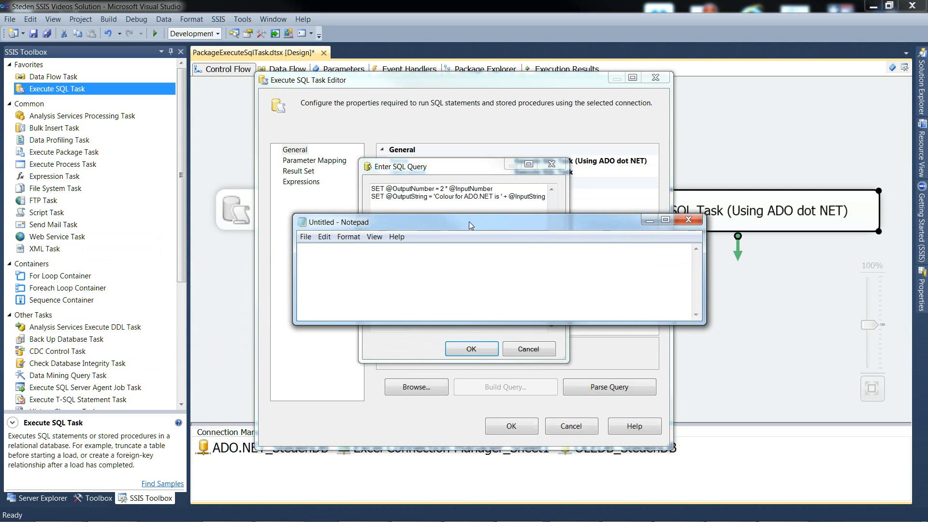
pyautogui.rightClick(376, 279)
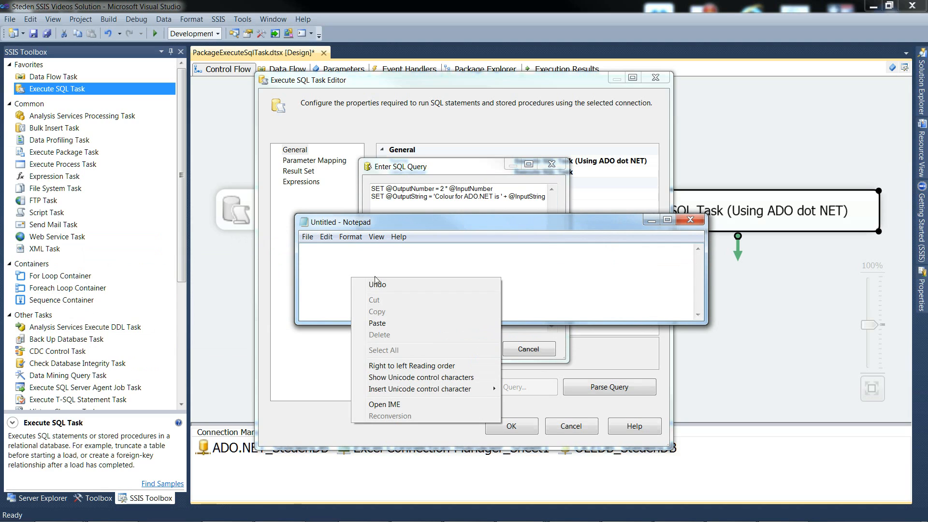
pyautogui.click(378, 323)
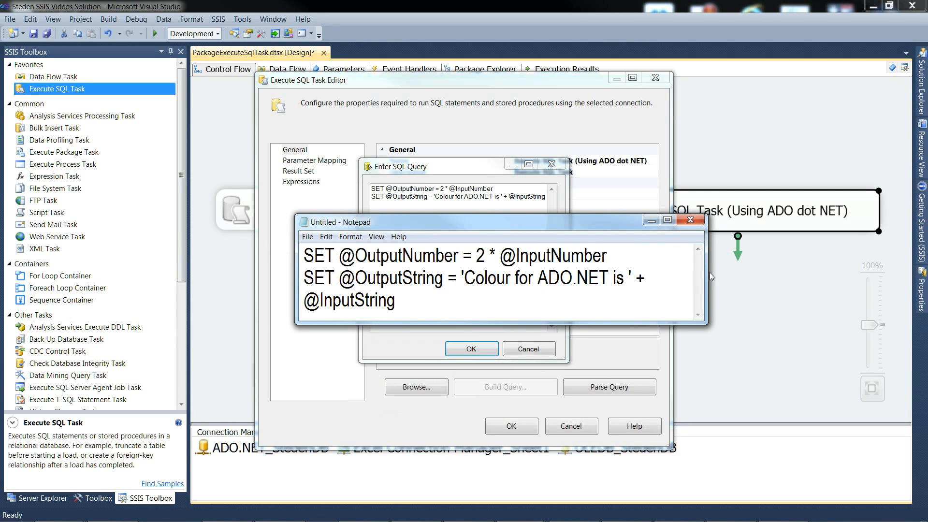
pyautogui.moveTo(708, 273); pyautogui.dragTo(829, 271)
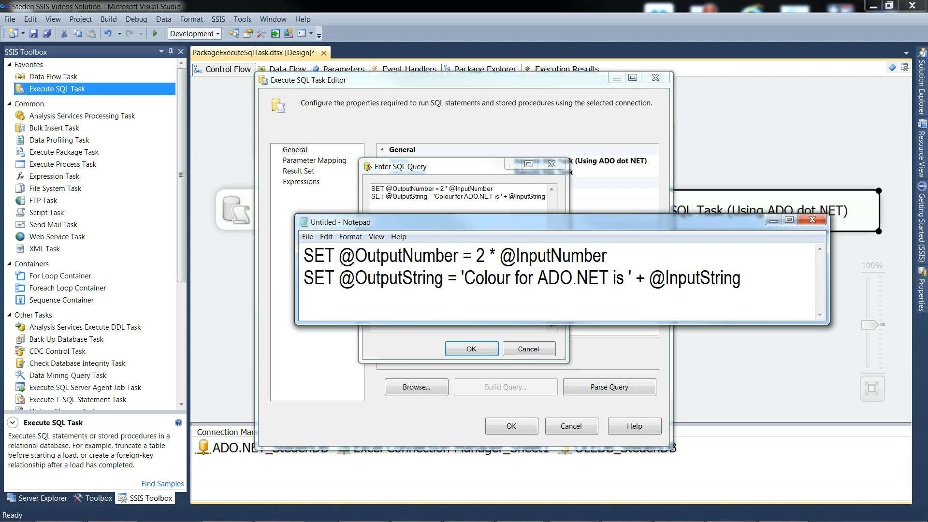
# Examine the named parameters in the Notepad SQL text, move Notepad out of the way and close the SQL query dialog
pyautogui.moveTo(341, 256); pyautogui.dragTo(459, 257)
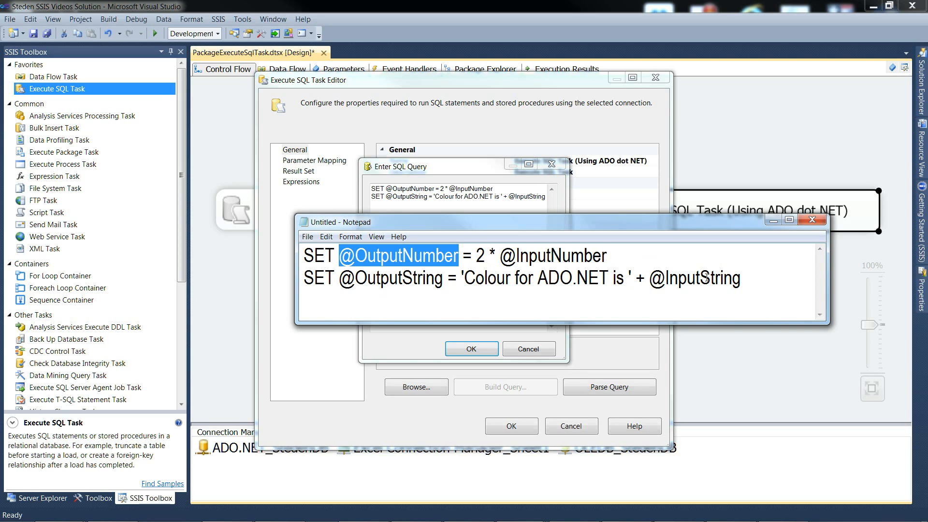
pyautogui.click(763, 279)
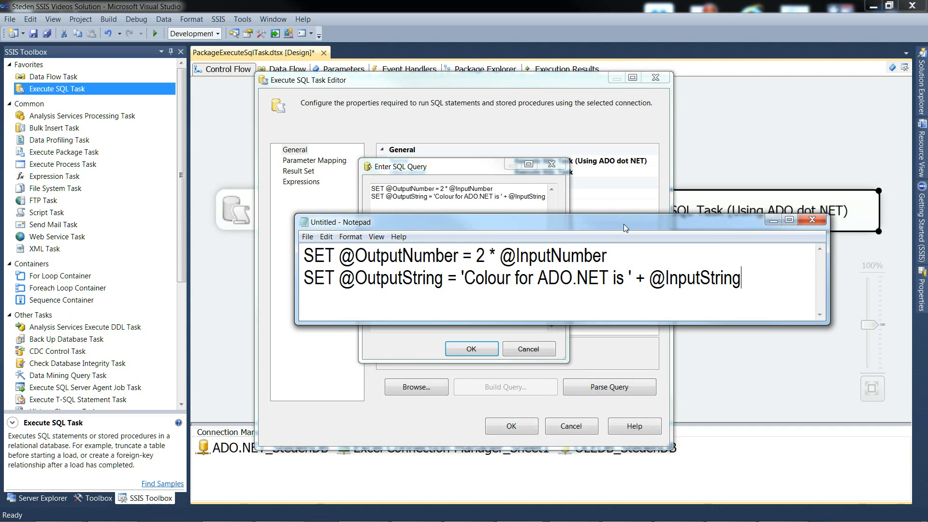
pyautogui.moveTo(624, 224); pyautogui.dragTo(0, 251)
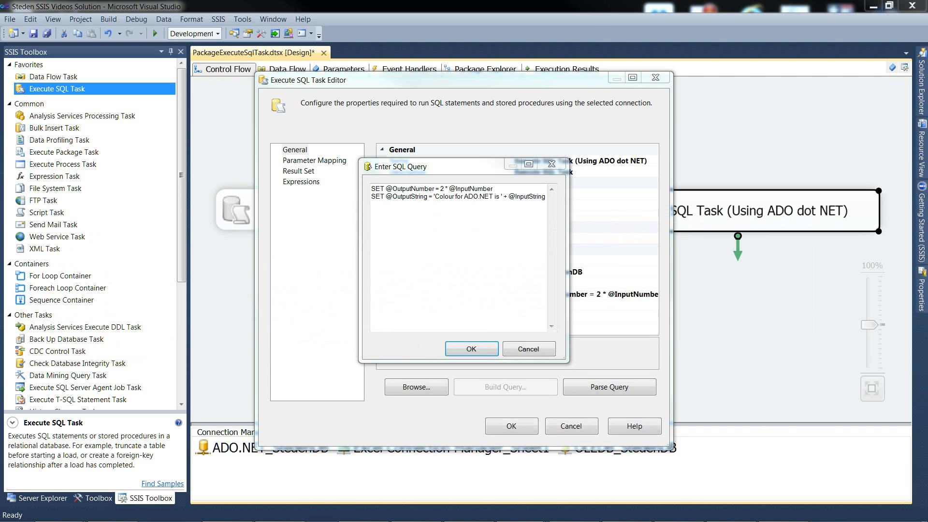
pyautogui.click(466, 344)
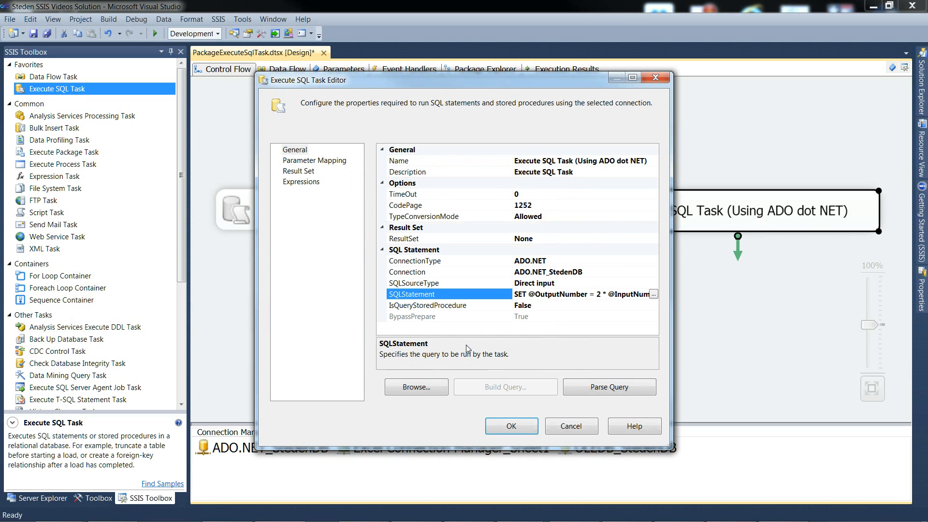
# Show the ADO.NET task's parameter mappings and widen the dialog and its columns so all names are fully readable
pyautogui.click(298, 161)
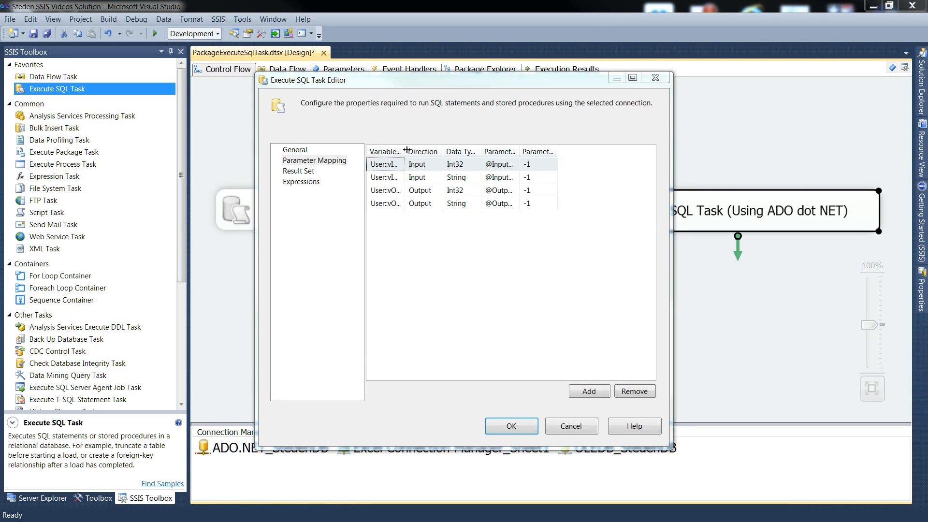
pyautogui.moveTo(405, 151); pyautogui.dragTo(446, 151)
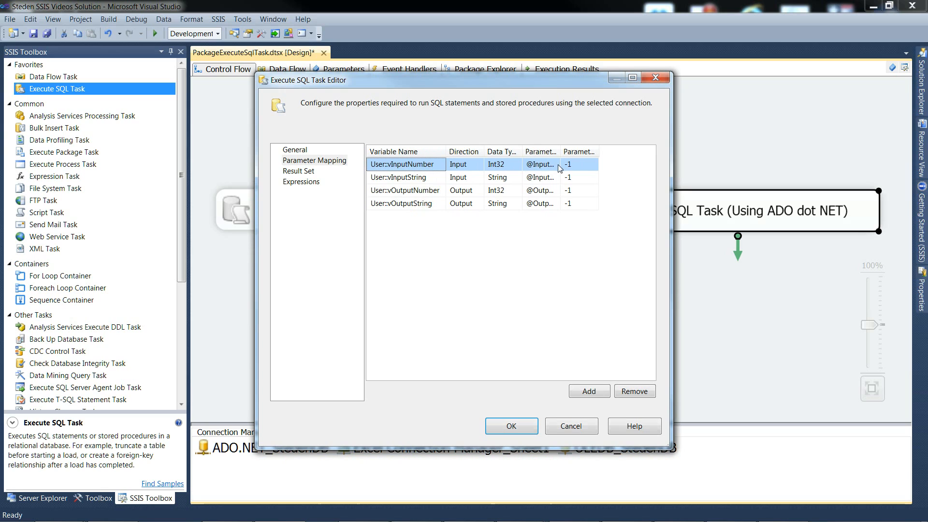
pyautogui.moveTo(672, 176); pyautogui.dragTo(752, 174)
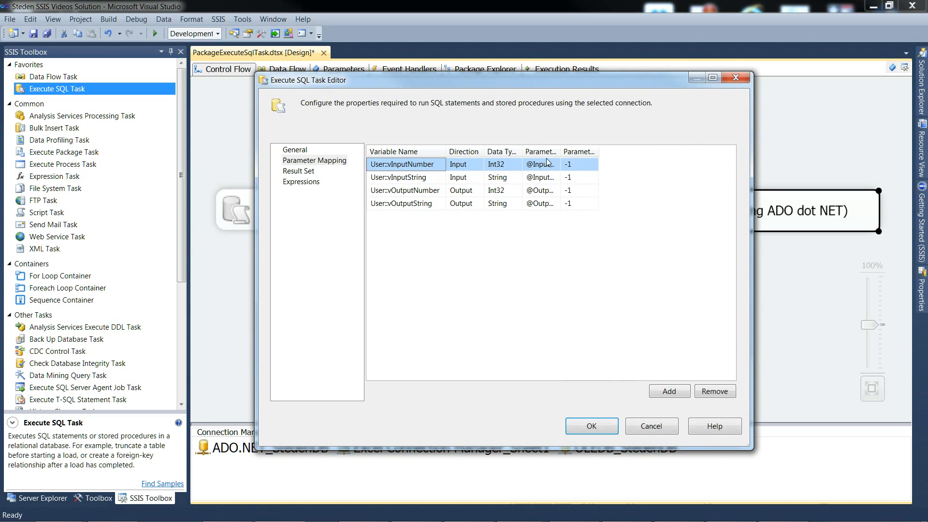
pyautogui.moveTo(488, 149); pyautogui.dragTo(727, 151)
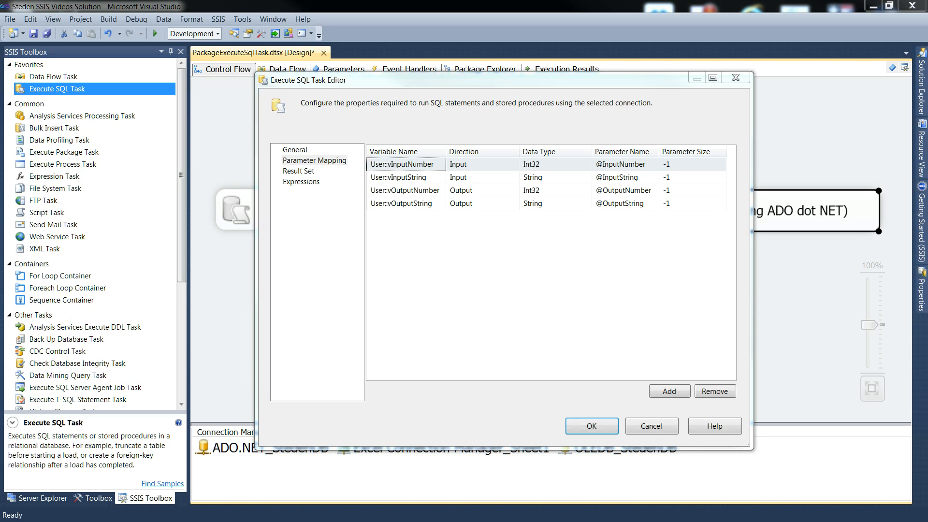
# Bring Notepad back below the mappings and compare the named parameters in both SET statements with the mapped parameter names
pyautogui.moveTo(0, 234); pyautogui.dragTo(701, 234)
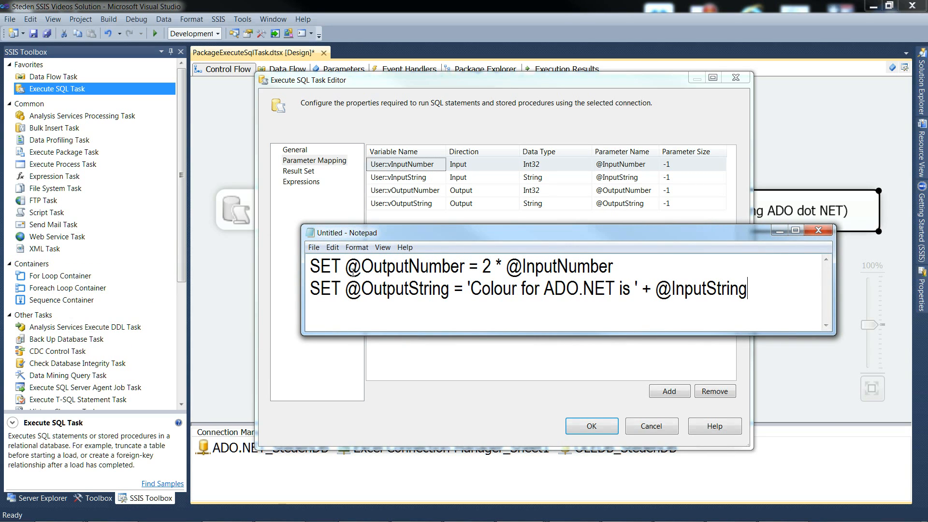
pyautogui.moveTo(346, 268); pyautogui.dragTo(619, 268)
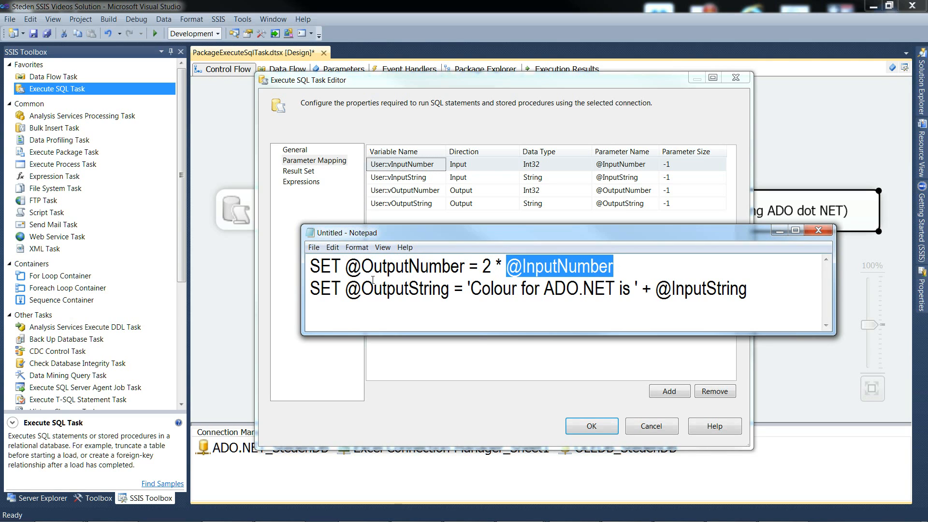
pyautogui.moveTo(348, 290); pyautogui.dragTo(451, 293)
pyautogui.moveTo(657, 291); pyautogui.dragTo(750, 292)
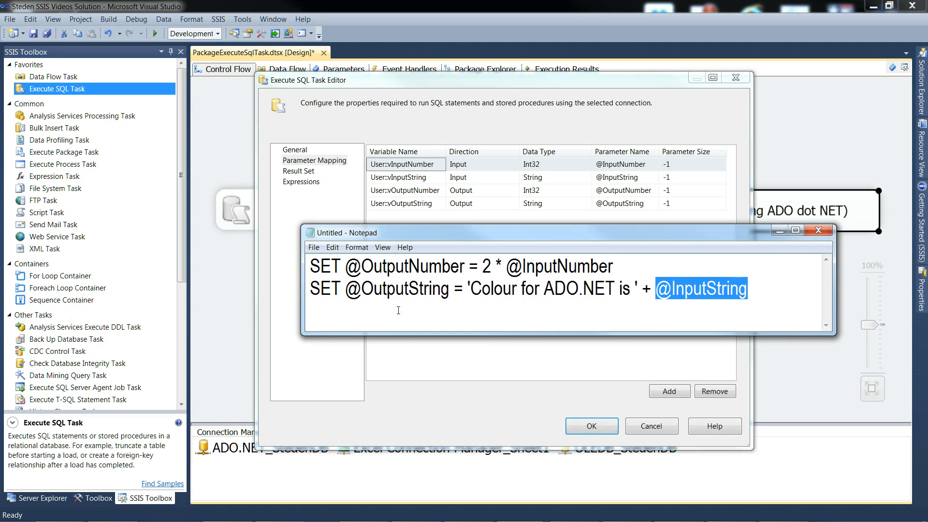
pyautogui.click(521, 289)
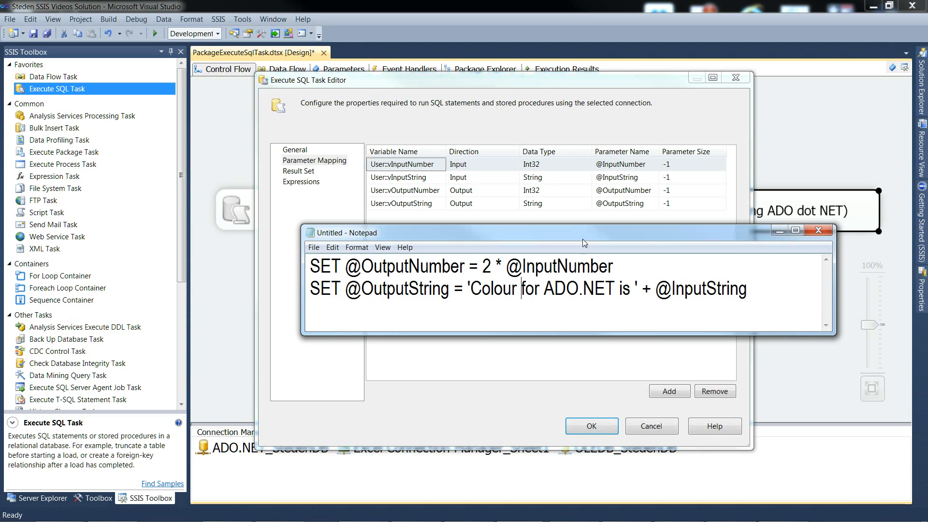
# Move Notepad away, accept the ADO.NET task's editor settings and enable an OnPostExecute breakpoint on that task
pyautogui.moveTo(587, 234); pyautogui.dragTo(0, 184)
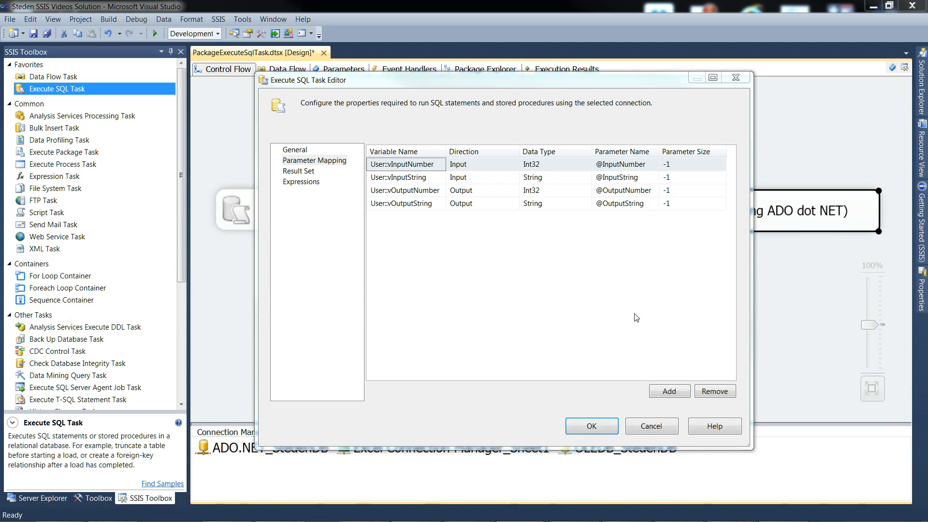
pyautogui.click(595, 425)
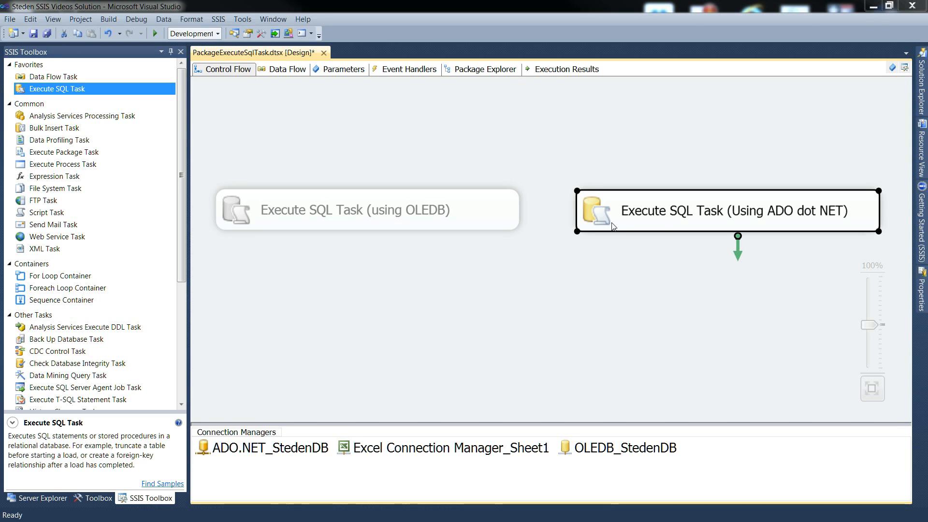
pyautogui.rightClick(603, 213)
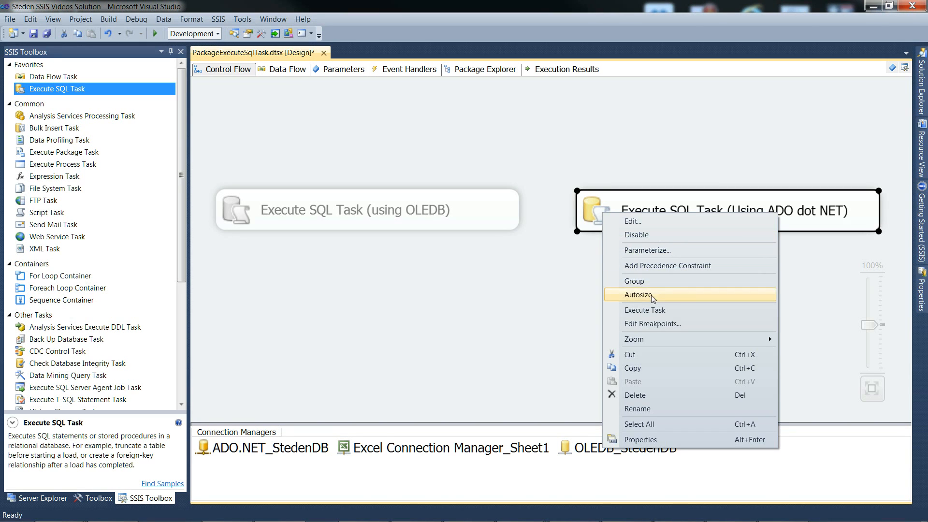
pyautogui.click(650, 324)
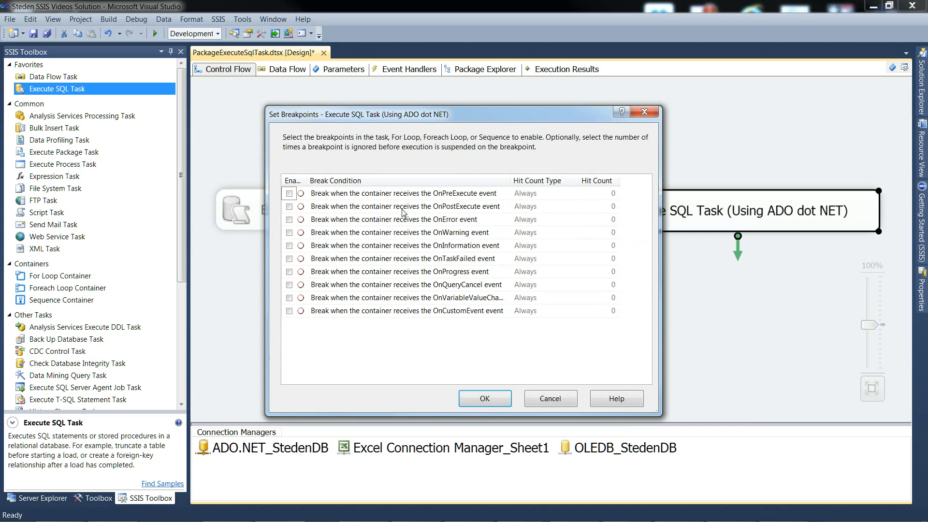
pyautogui.click(289, 207)
pyautogui.click(468, 408)
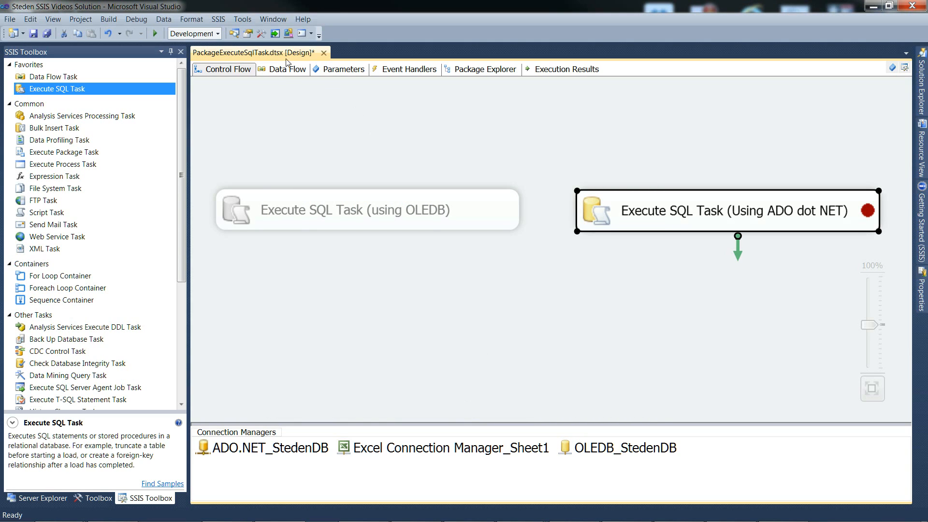
# Debug the package to the breakpoint, compare each input variable with its output variable in the watch list, and end the debug run
pyautogui.click(156, 34)
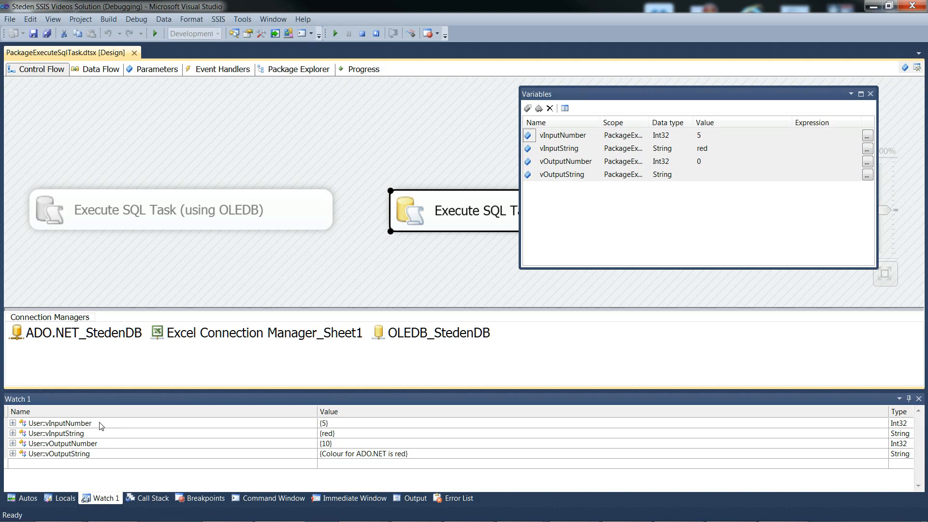
pyautogui.click(332, 424)
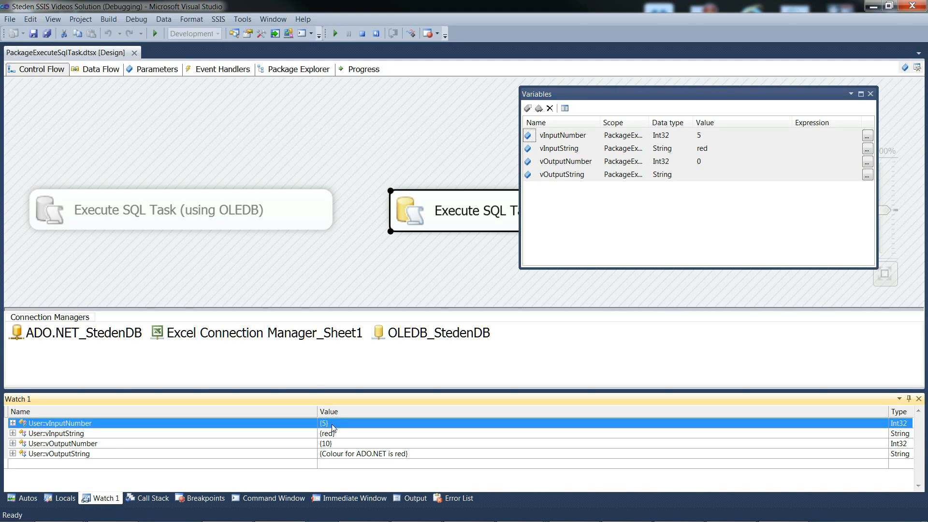
pyautogui.click(338, 442)
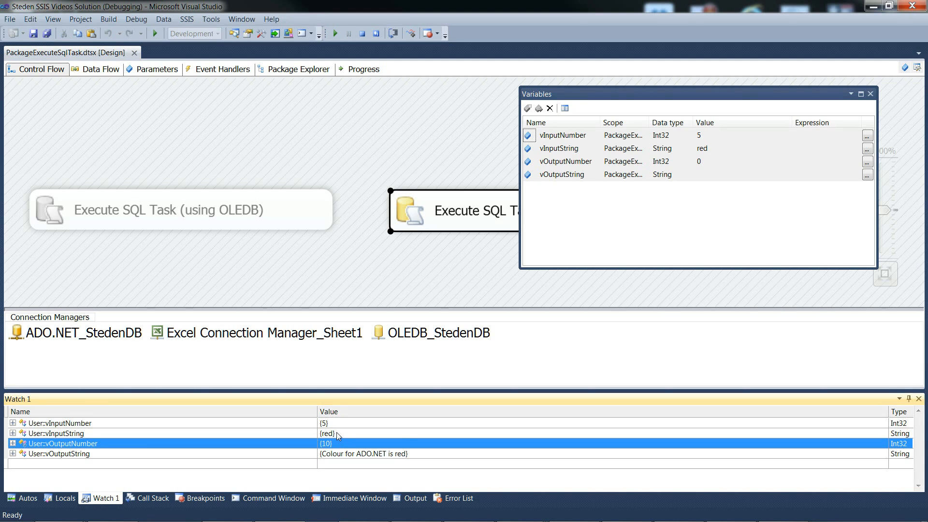
pyautogui.click(337, 433)
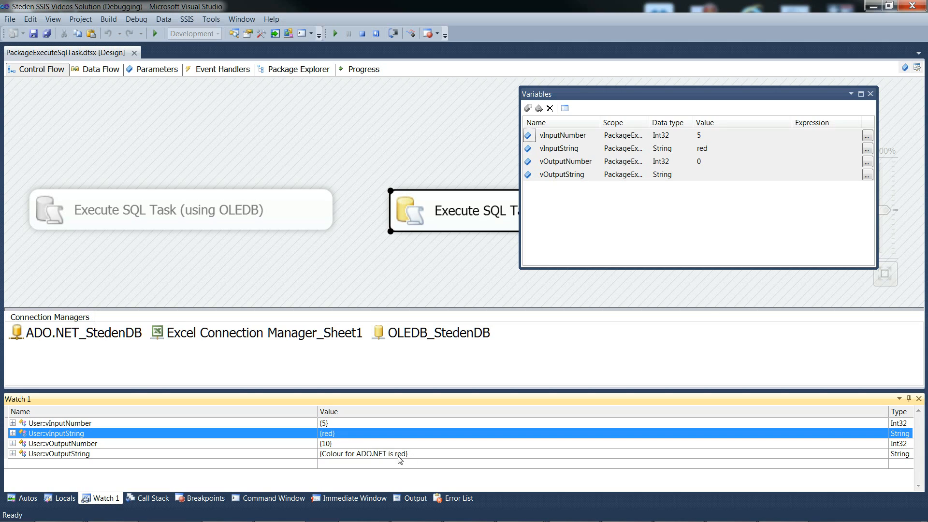
pyautogui.click(415, 454)
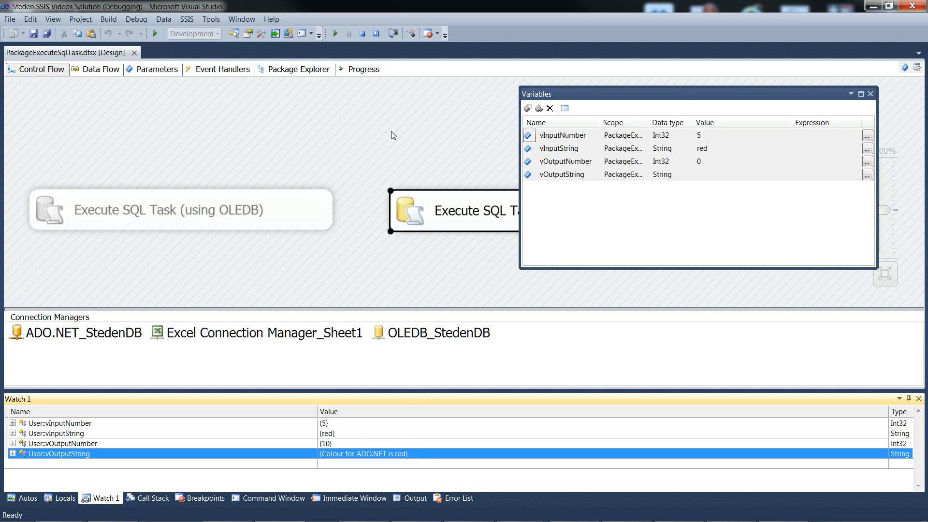
pyautogui.click(335, 34)
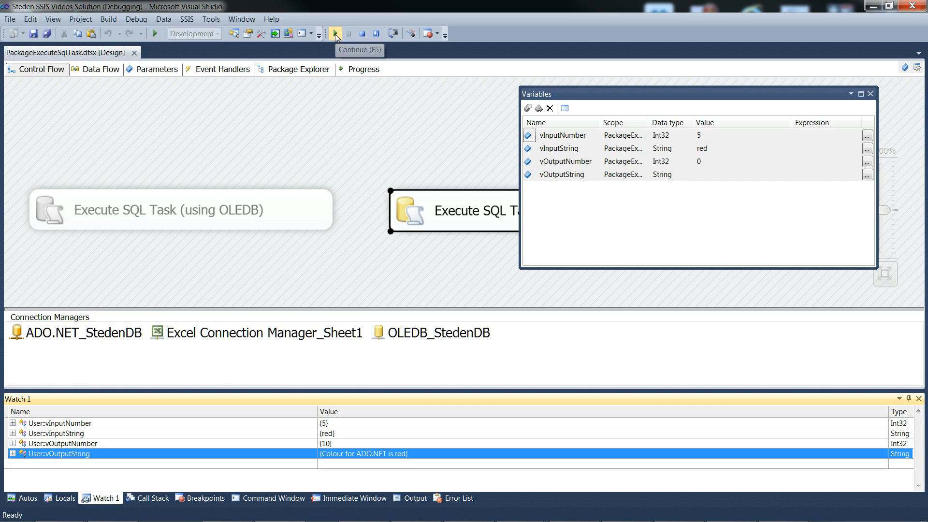
pyautogui.click(359, 35)
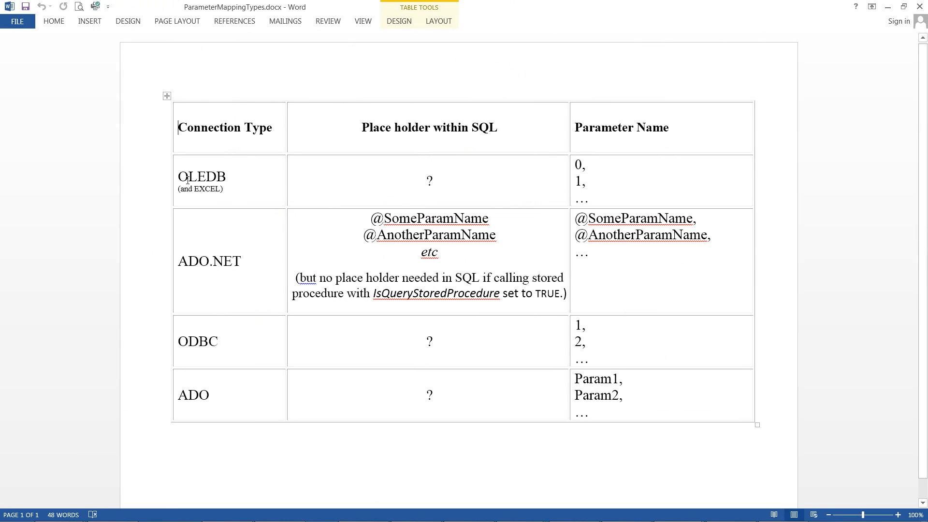
# In the ParameterMappingTypes.docx table in Word, examine the OLEDB row's SQL place holder and parameter names
pyautogui.moveTo(188, 180); pyautogui.dragTo(467, 188)
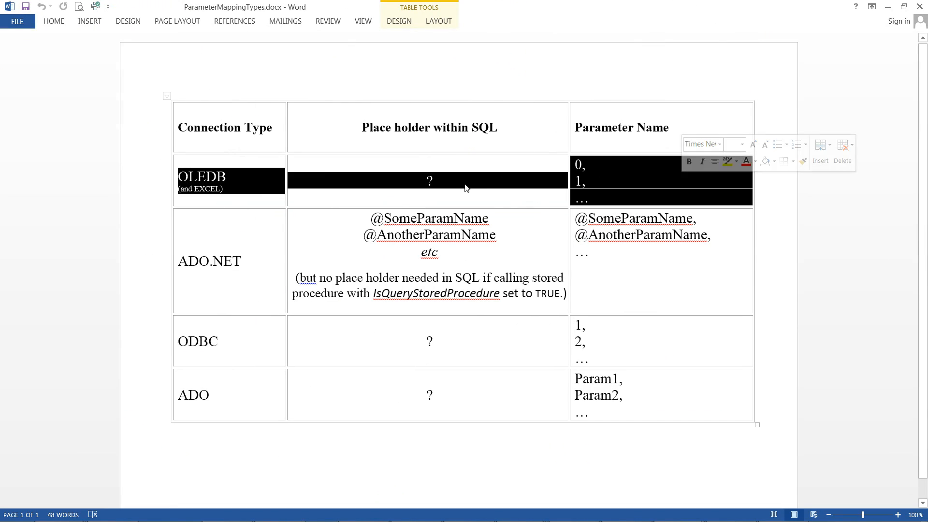
pyautogui.click(428, 181)
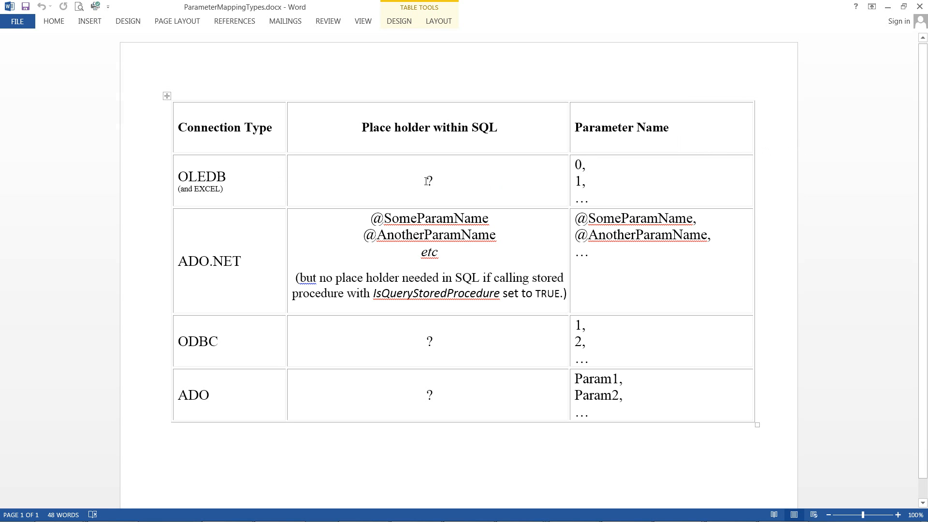
pyautogui.doubleClick(429, 180)
# Examine the ADO.NET row's place holders and parameter names, including the note on calling stored procedures with IsQueryStoredProcedure
pyautogui.click(224, 261)
pyautogui.moveTo(180, 264); pyautogui.dragTo(604, 262)
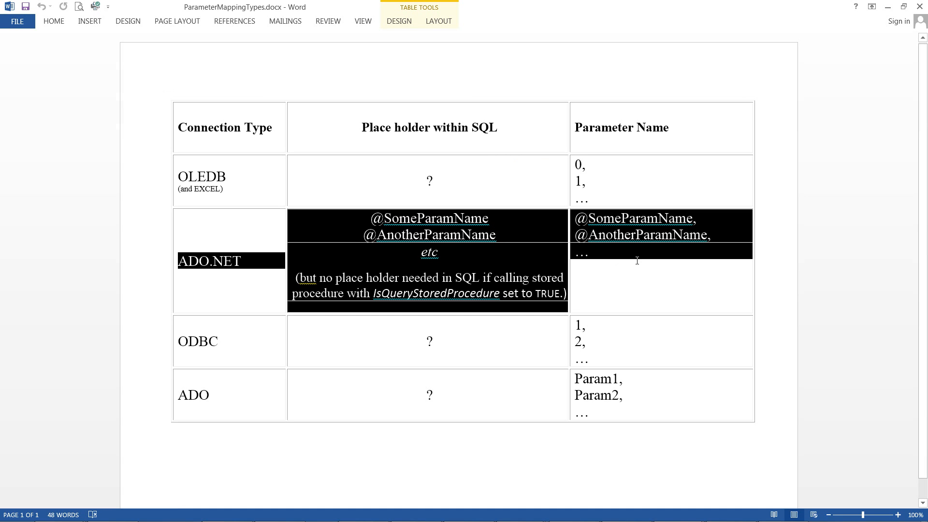
pyautogui.click(366, 224)
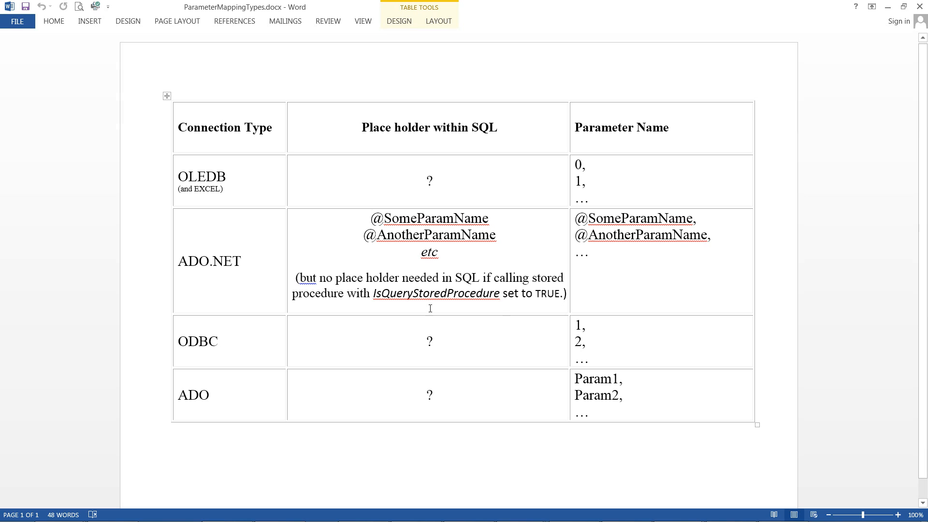
pyautogui.moveTo(297, 278); pyautogui.dragTo(564, 294)
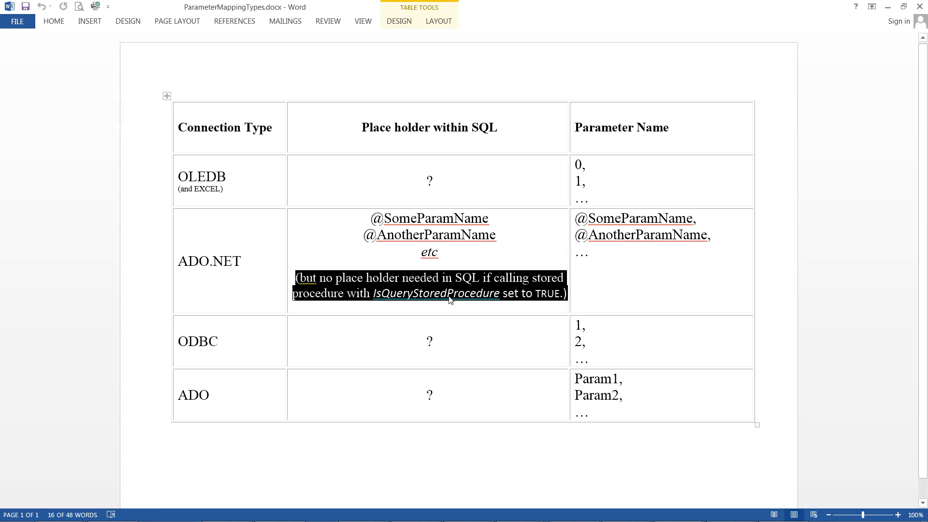
pyautogui.click(375, 304)
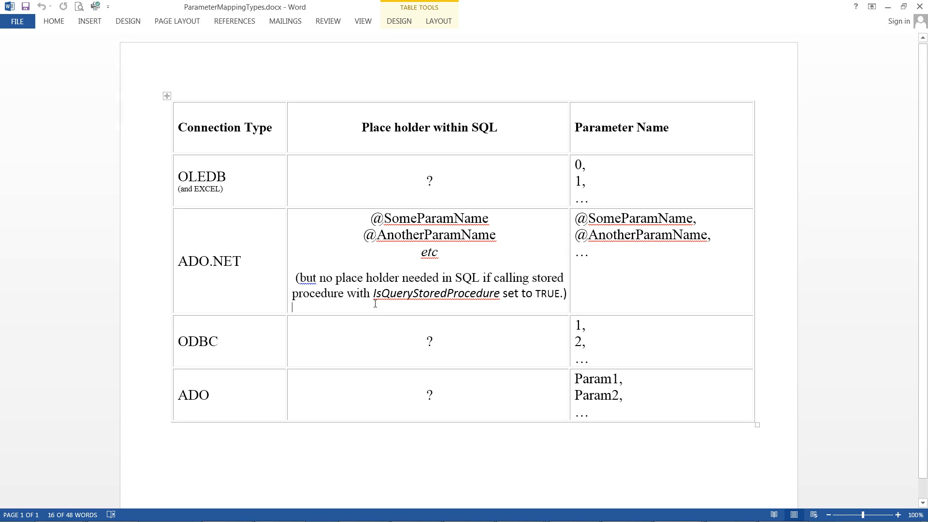